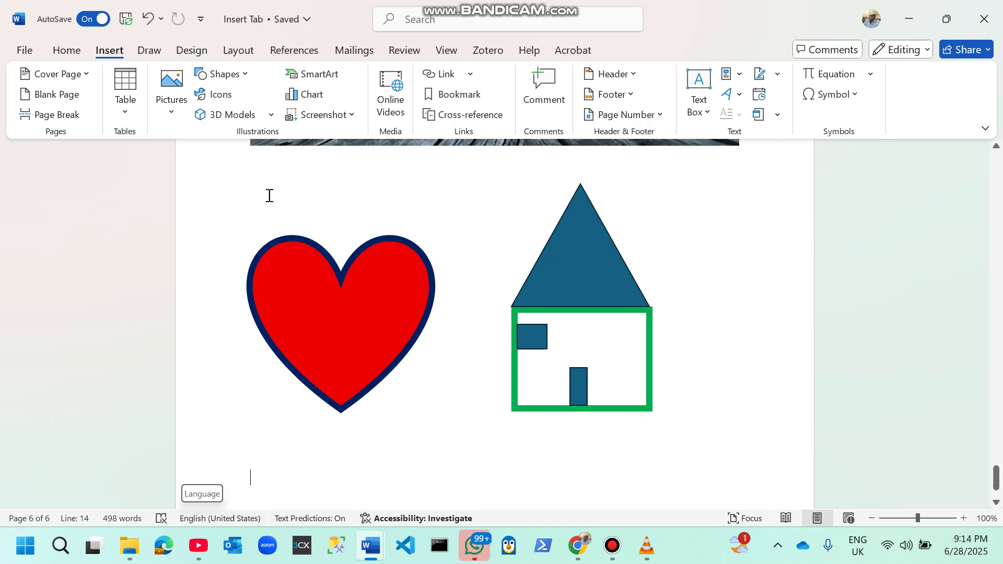
Step: Open the stock icon library and browse through the available icons
{"action": "left_click", "coordinate": [221, 97]}
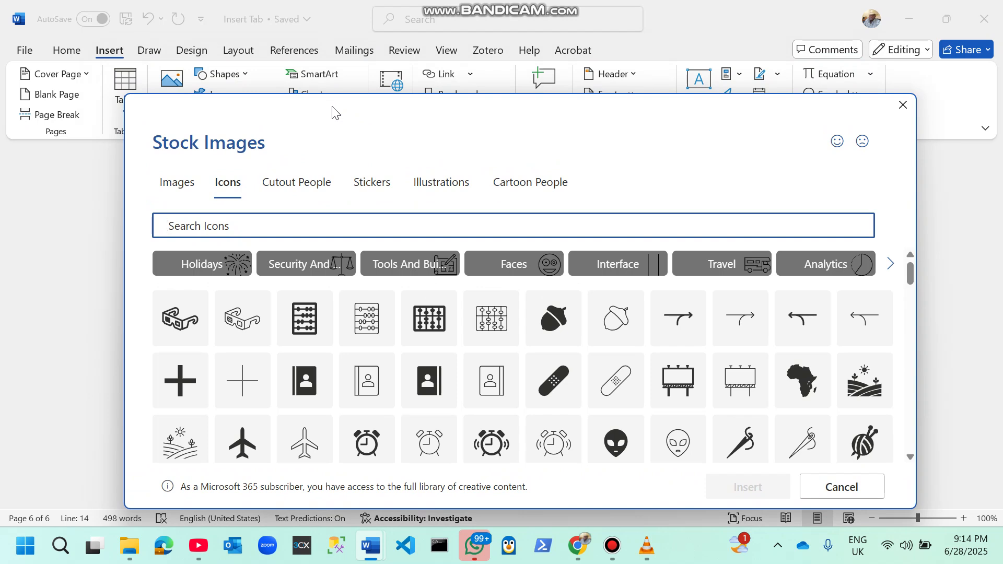
{"action": "left_click", "coordinate": [613, 544]}
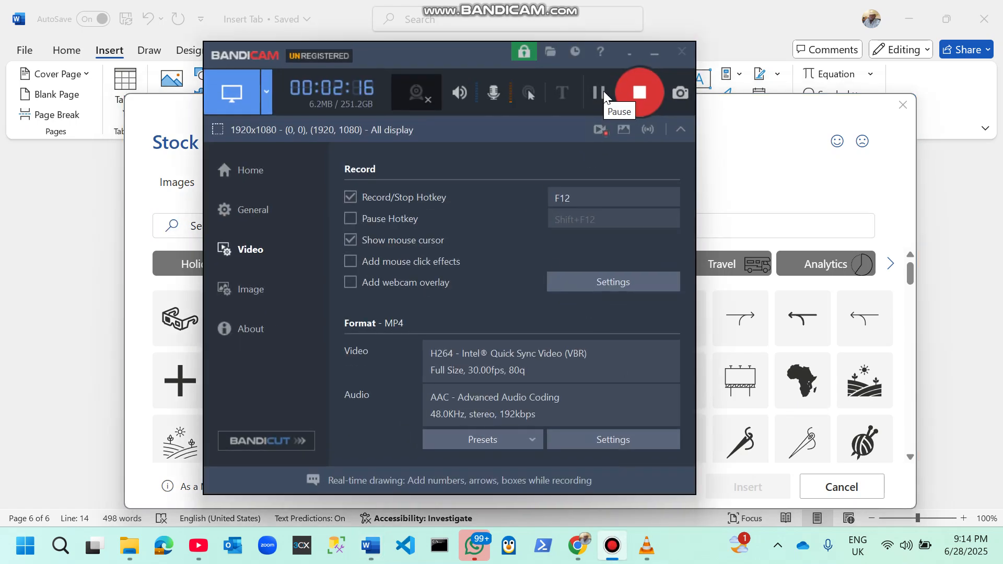
{"action": "left_click", "coordinate": [653, 52]}
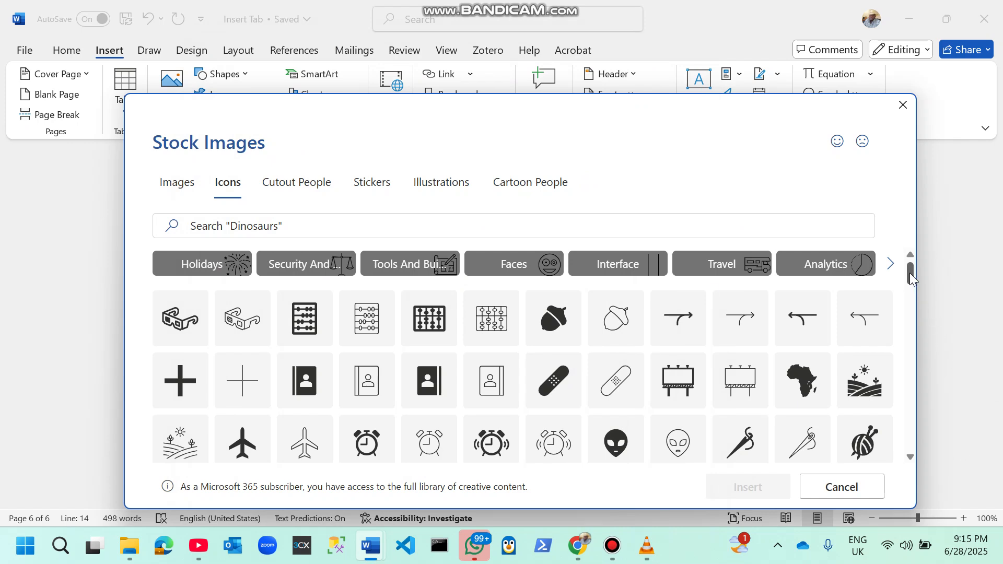
{"action": "mouse_move", "coordinate": [910, 273]}
{"action": "left_mouse_down"}
{"action": "mouse_move", "coordinate": [922, 337]}
{"action": "mouse_move", "coordinate": [917, 277]}
{"action": "left_mouse_up"}
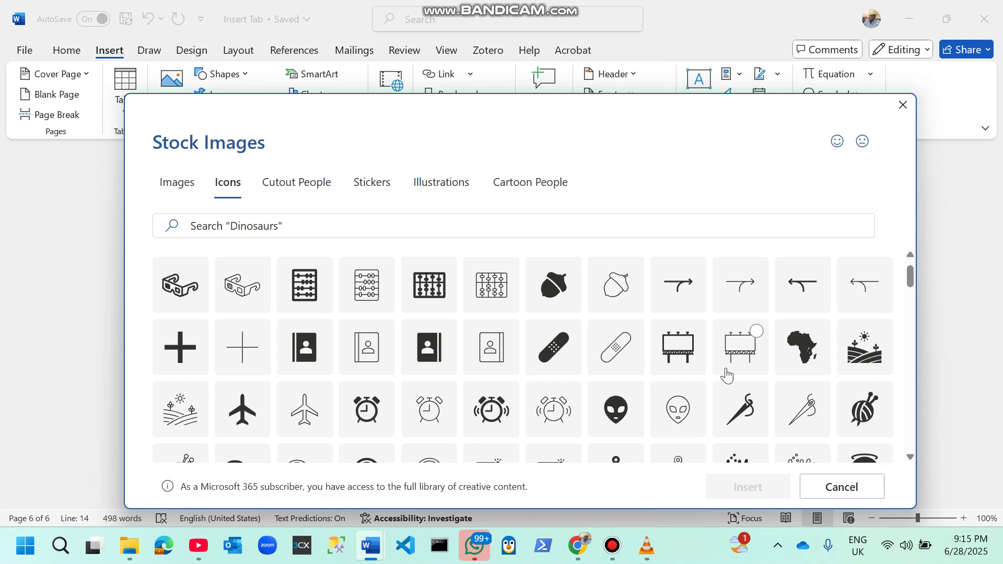
{"action": "left_click_drag", "start_coordinate": [910, 277], "coordinate": [908, 287]}
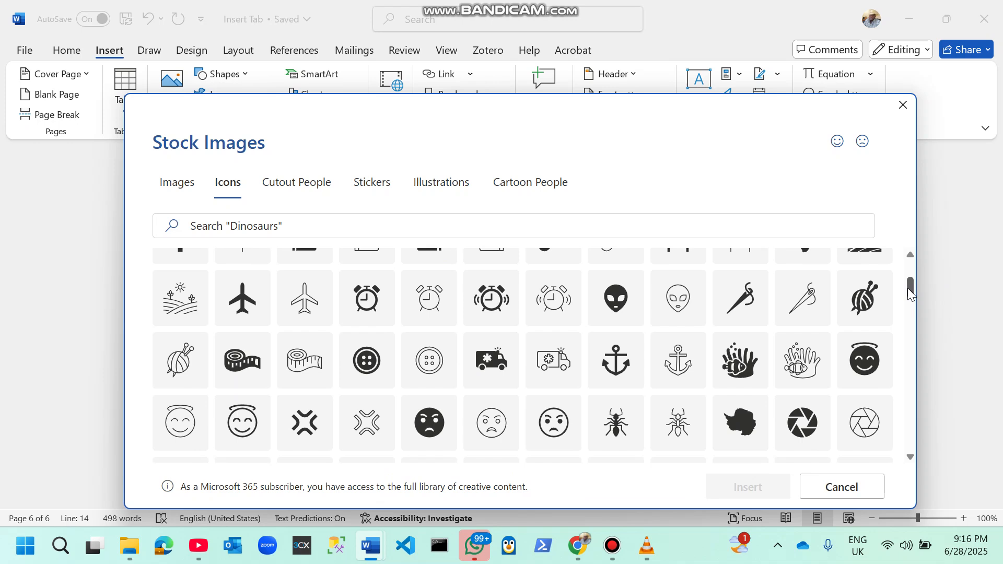
{"action": "left_click_drag", "start_coordinate": [908, 288], "coordinate": [954, 296]}
{"action": "left_click_drag", "start_coordinate": [949, 247], "coordinate": [766, 227]}
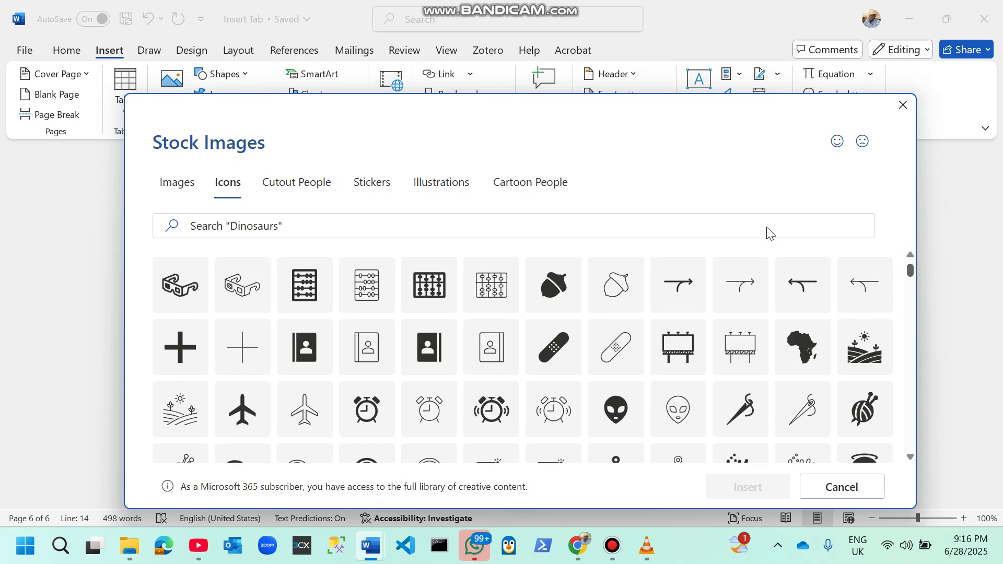
Step: Search the icon library for "no smoking"
{"action": "left_click", "coordinate": [530, 229]}
{"action": "type", "text": "no "}
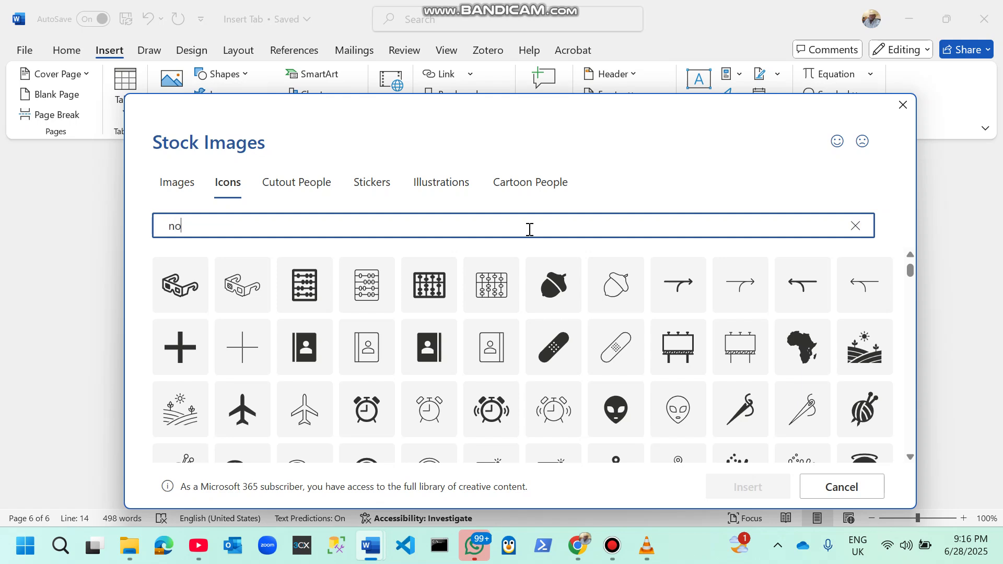
{"action": "type", "text": "smoking"}
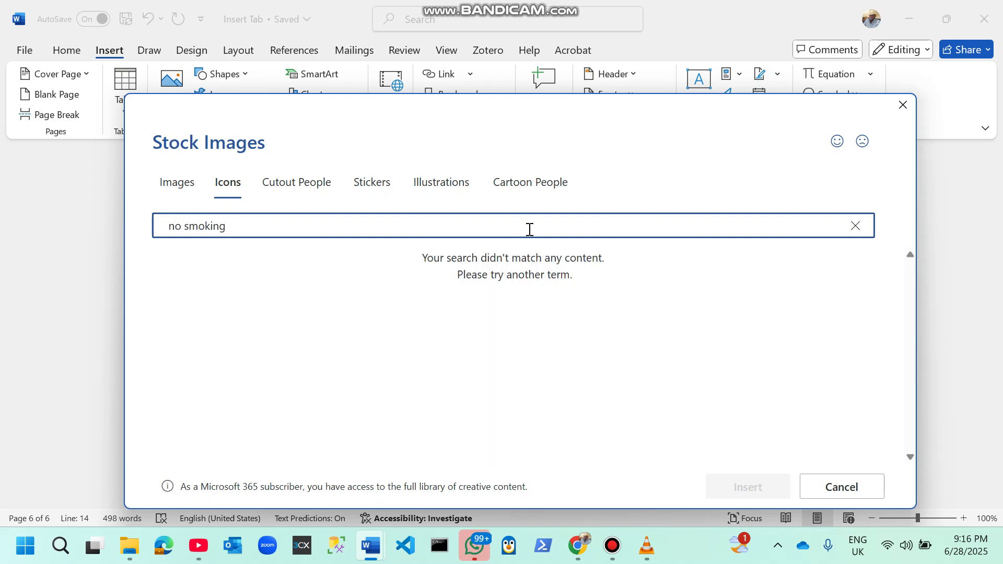
Step: Replace the icon search term with "smoking"
{"action": "key", "text": "BackSpace"}
{"action": "key", "text": "BackSpace"}
{"action": "key", "text": "BackSpace"}
{"action": "key", "text": "BackSpace"}
{"action": "key", "text": "BackSpace"}
{"action": "key", "text": "BackSpace"}
{"action": "key", "text": "BackSpace"}
{"action": "key", "text": "BackSpace"}
{"action": "key", "text": "BackSpace"}
{"action": "key", "text": "BackSpace"}
{"action": "type", "text": "smoking"}
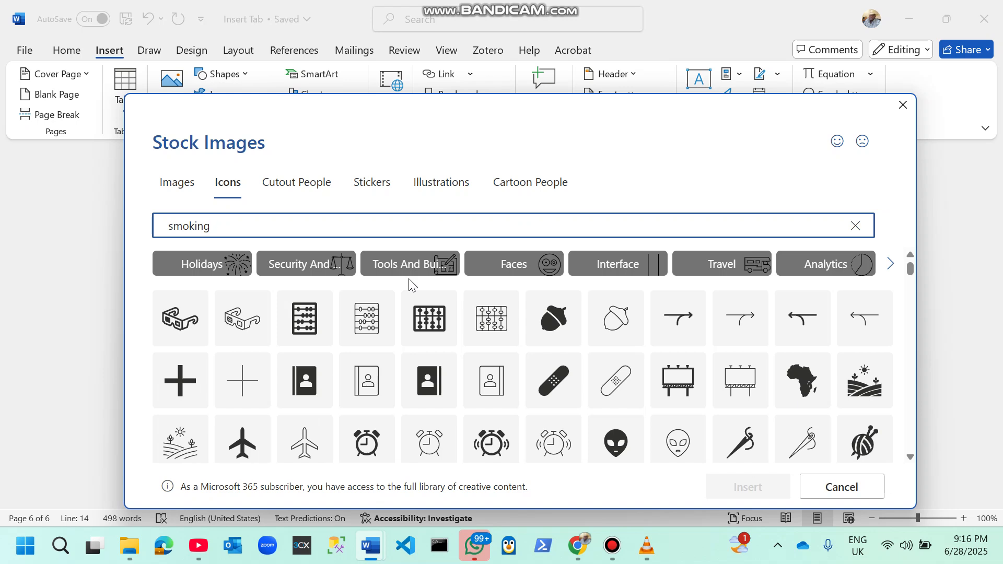
Step: Search the icon library for "no overtaking" instead and clear the search text
{"action": "key", "text": "BackSpace"}
{"action": "key", "text": "BackSpace"}
{"action": "key", "text": "BackSpace"}
{"action": "key", "text": "BackSpace"}
{"action": "key", "text": "BackSpace"}
{"action": "key", "text": "BackSpace"}
{"action": "key", "text": "BackSpace"}
{"action": "type", "text": "no overtaking"}
{"action": "key", "text": "BackSpace"}
{"action": "key", "text": "BackSpace"}
{"action": "key", "text": "BackSpace"}
{"action": "key", "text": "BackSpace"}
{"action": "key", "text": "BackSpace"}
{"action": "key", "text": "BackSpace"}
{"action": "key", "text": "BackSpace"}
{"action": "key", "text": "BackSpace"}
{"action": "key", "text": "BackSpace"}
{"action": "key", "text": "BackSpace"}
{"action": "key", "text": "BackSpace"}
{"action": "key", "text": "BackSpace"}
{"action": "key", "text": "BackSpace"}
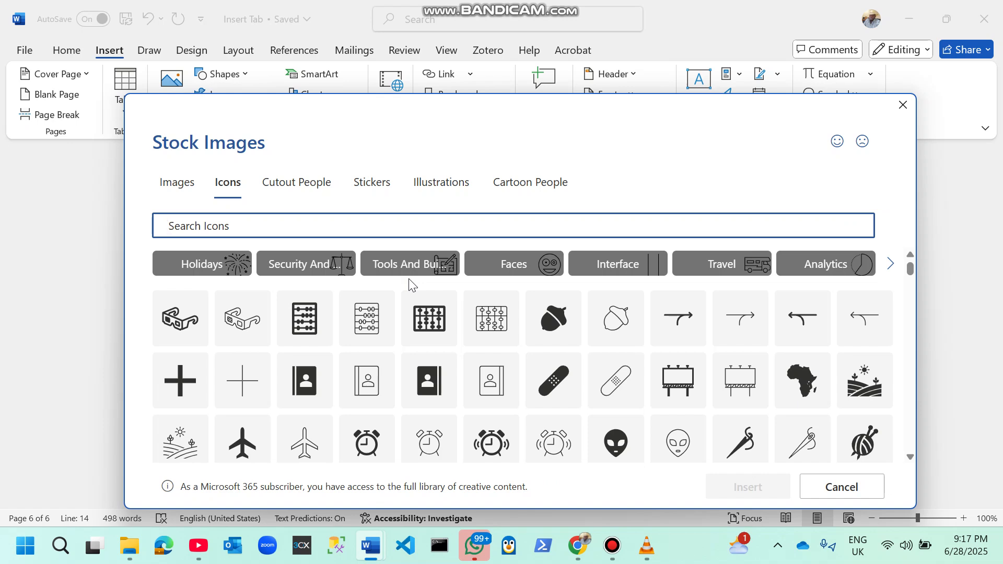
Step: Search the stock images for "no smoking" and clear the search text
{"action": "left_click", "coordinate": [179, 189]}
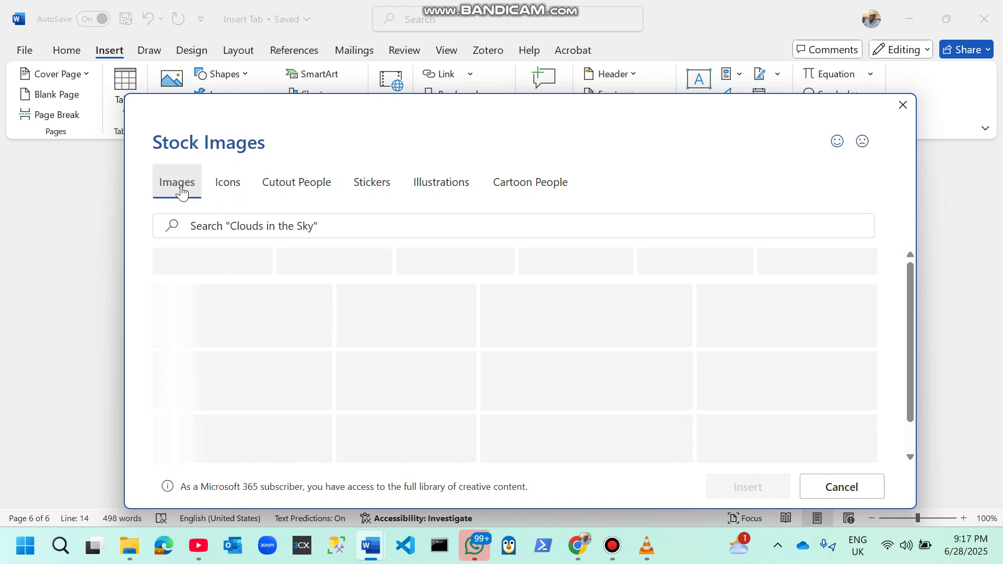
{"action": "left_click", "coordinate": [273, 226]}
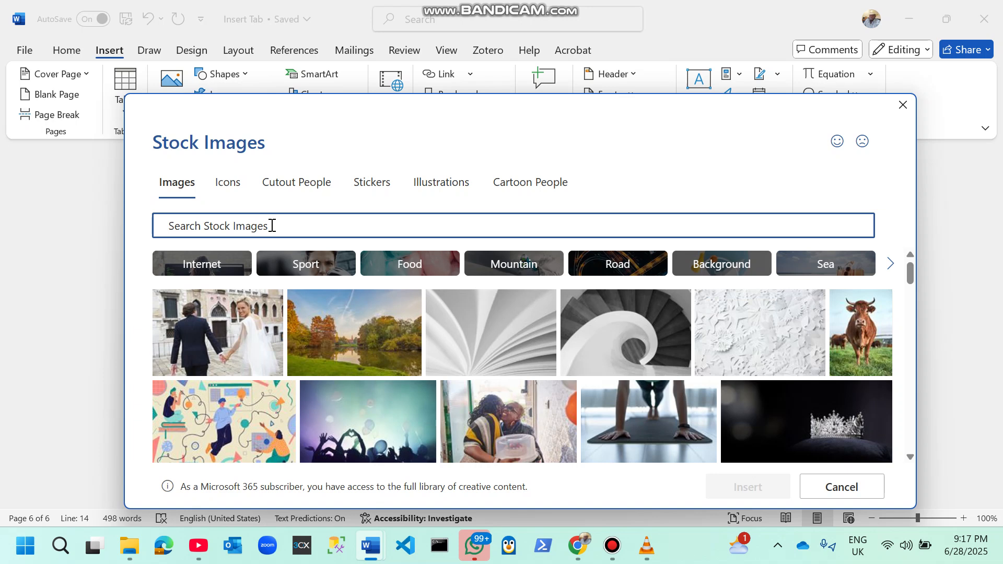
{"action": "type", "text": "no smoking"}
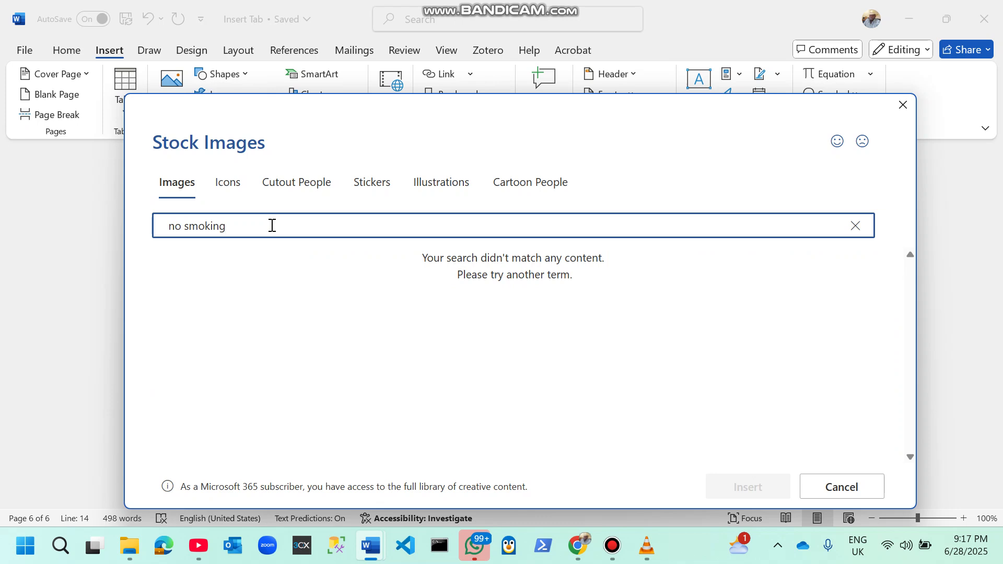
{"action": "key", "text": "BackSpace"}
{"action": "key", "text": "BackSpace"}
{"action": "key", "text": "BackSpace"}
{"action": "key", "text": "BackSpace"}
{"action": "key", "text": "BackSpace"}
{"action": "key", "text": "BackSpace"}
{"action": "key", "text": "BackSpace"}
{"action": "key", "text": "BackSpace"}
{"action": "key", "text": "BackSpace"}
{"action": "key", "text": "BackSpace"}
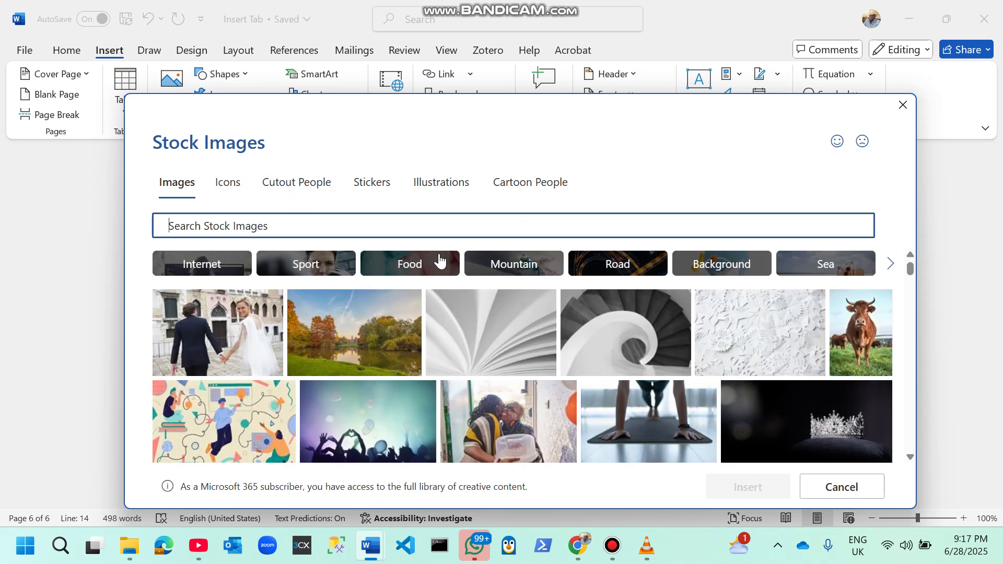
Step: Insert the solid black ambulance icon from the Medical category of the stock icons
{"action": "left_click", "coordinate": [219, 194]}
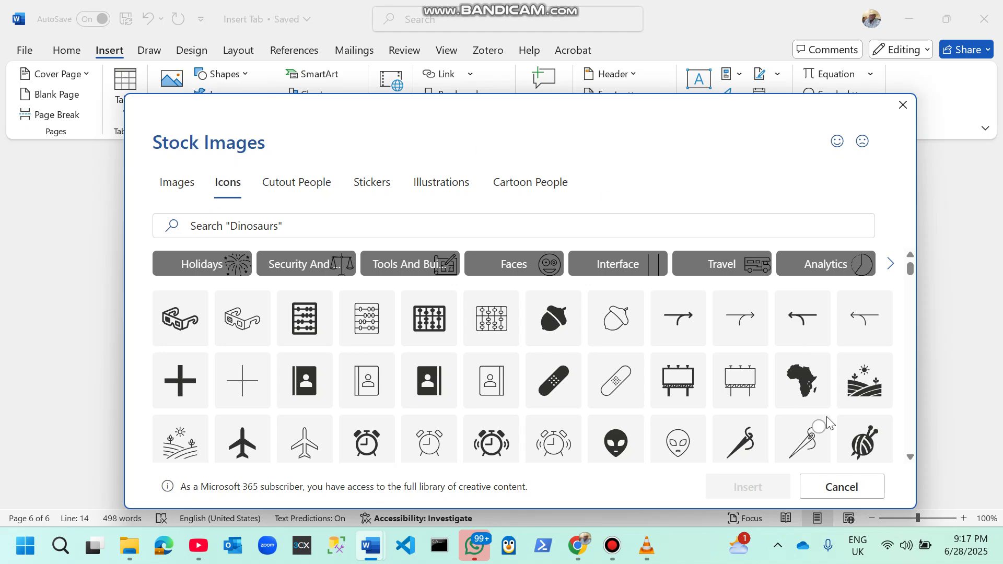
{"action": "left_click_drag", "start_coordinate": [913, 269], "coordinate": [917, 236]}
{"action": "left_click", "coordinate": [887, 265]}
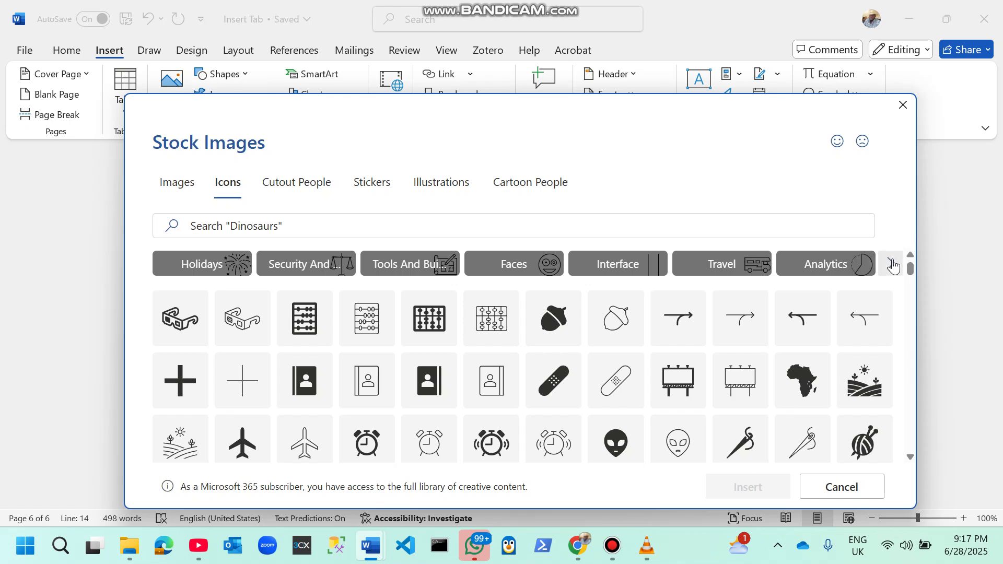
{"action": "left_click", "coordinate": [891, 265]}
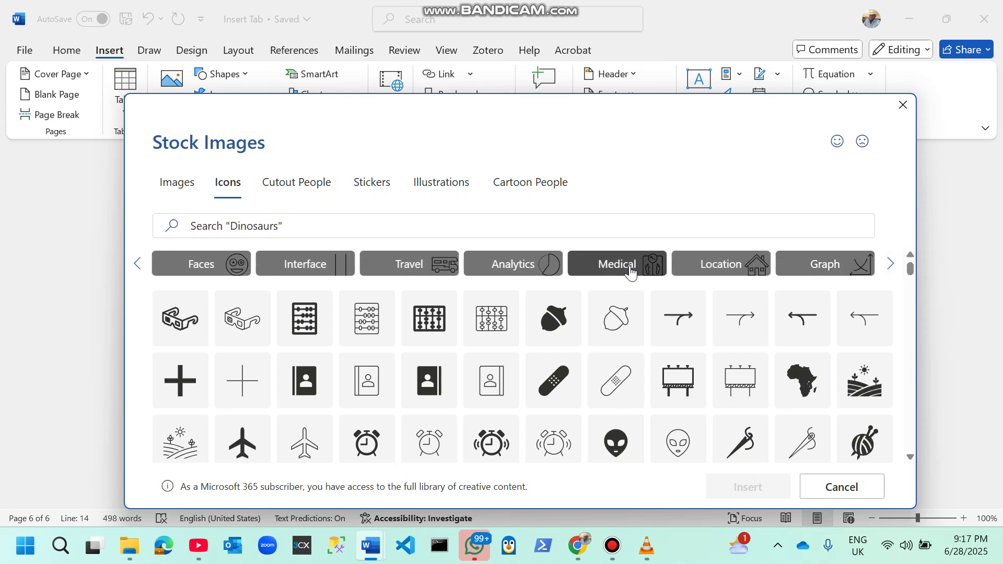
{"action": "left_click", "coordinate": [630, 269]}
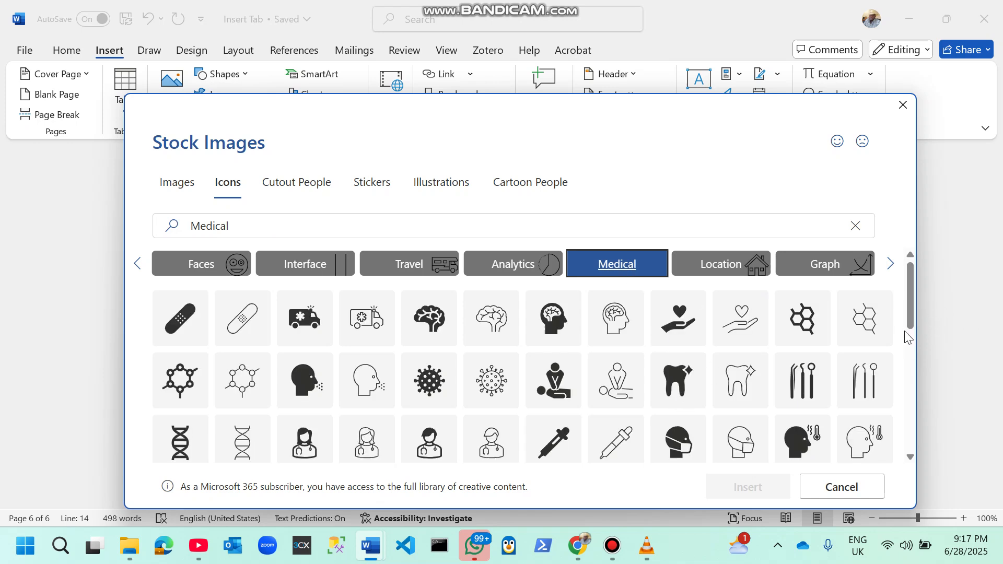
{"action": "left_click_drag", "start_coordinate": [914, 296], "coordinate": [932, 225]}
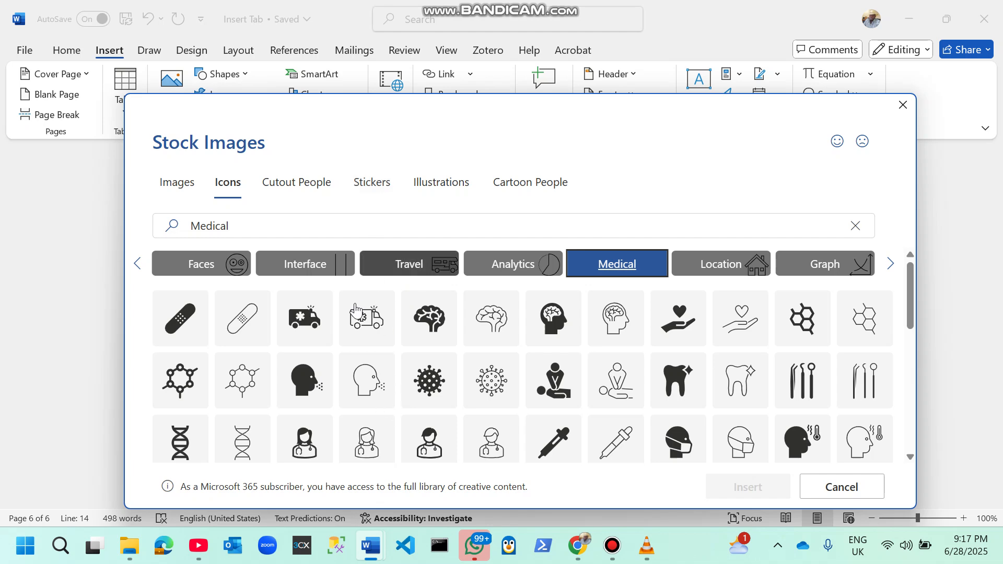
{"action": "left_click", "coordinate": [317, 329]}
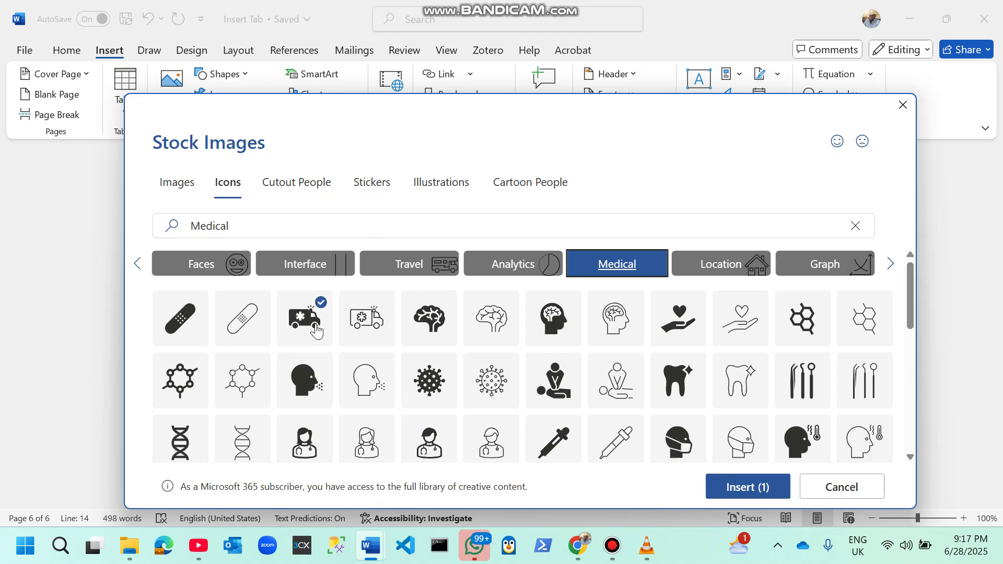
{"action": "left_click", "coordinate": [741, 491]}
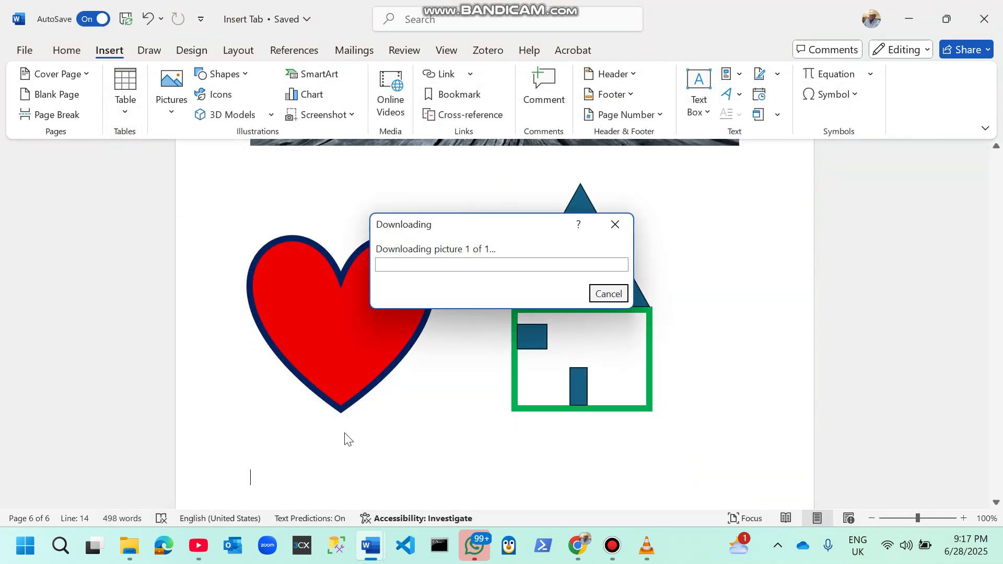
{"action": "right_click", "coordinate": [332, 285]}
{"action": "left_click", "coordinate": [314, 265]}
{"action": "left_click", "coordinate": [304, 266]}
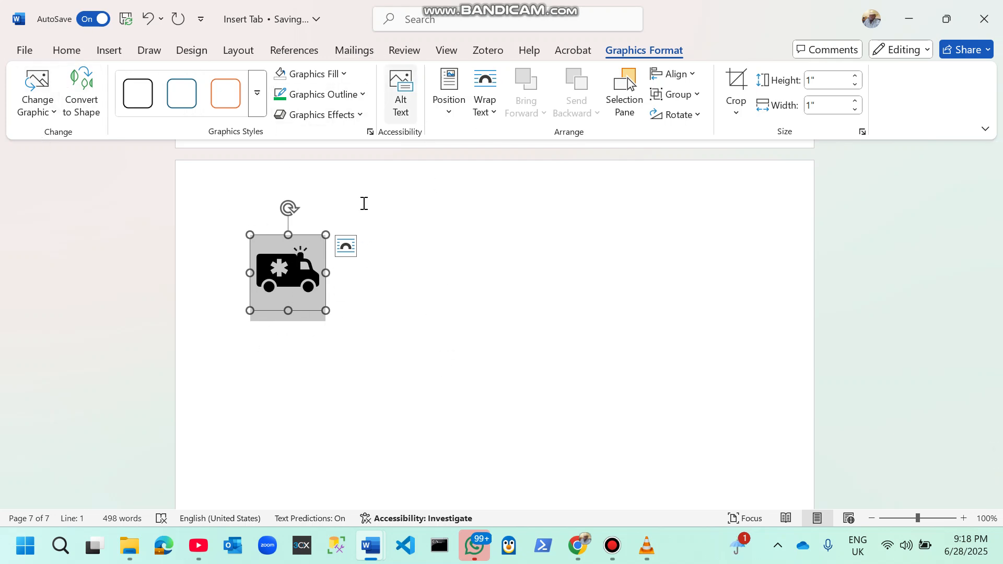
{"action": "left_click", "coordinate": [390, 369]}
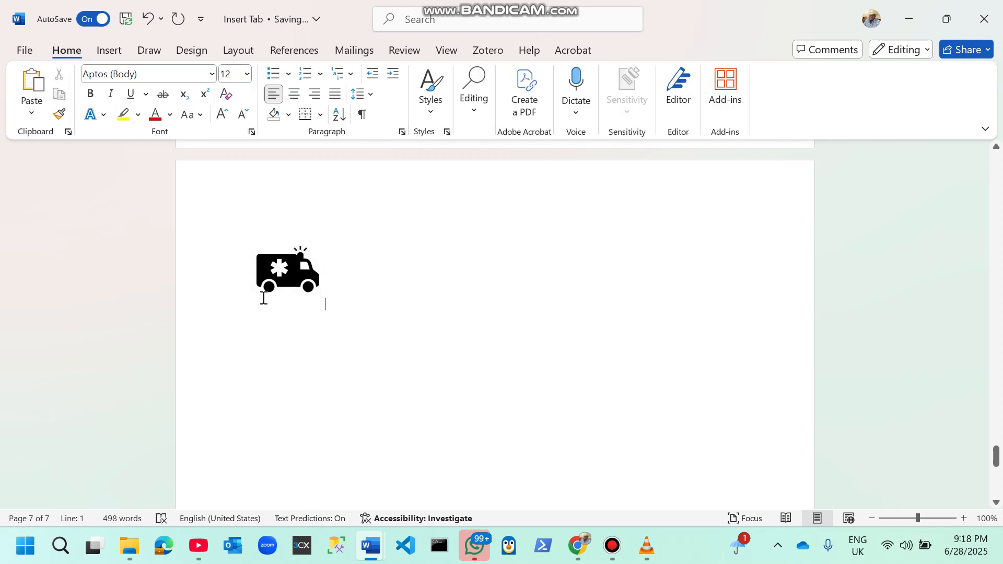
{"action": "left_click", "coordinate": [285, 272]}
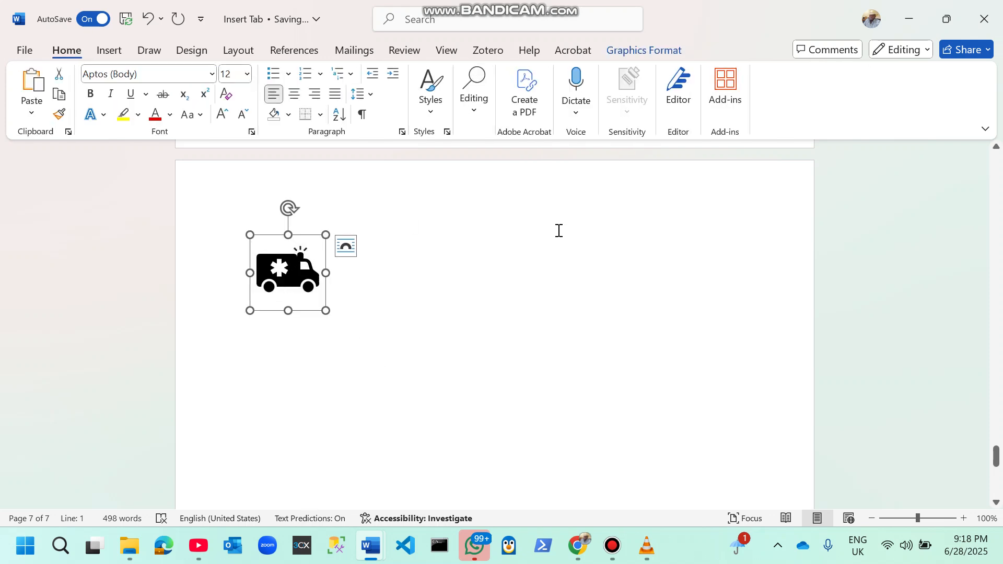
{"action": "left_click", "coordinate": [695, 408]}
{"action": "mouse_move", "coordinate": [996, 456]}
{"action": "left_mouse_down"}
{"action": "mouse_move", "coordinate": [996, 407]}
{"action": "mouse_move", "coordinate": [996, 444]}
{"action": "left_mouse_up"}
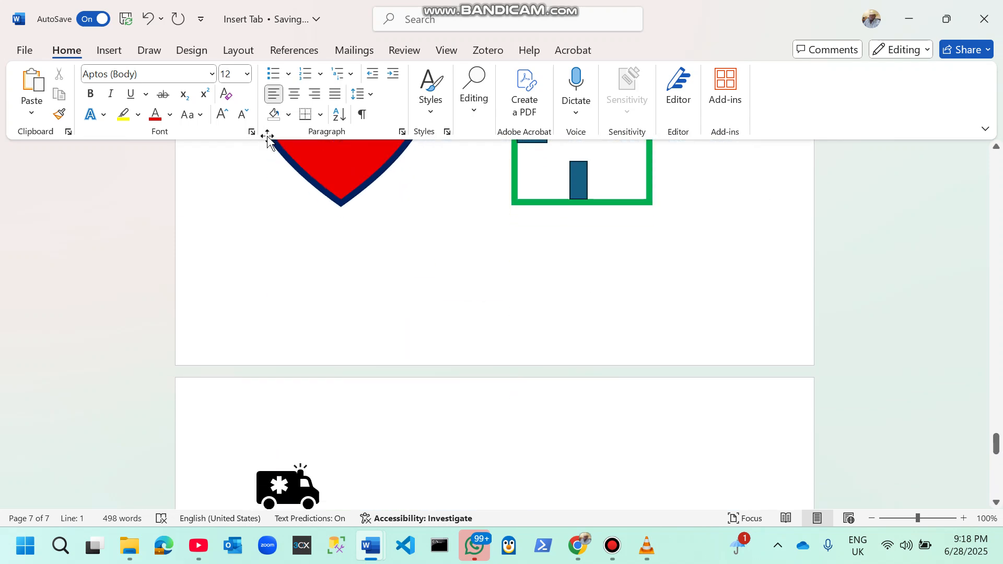
Step: Insert a Vertical Box List SmartArt graphic on a new line below the ambulance icon
{"action": "left_click", "coordinate": [112, 55]}
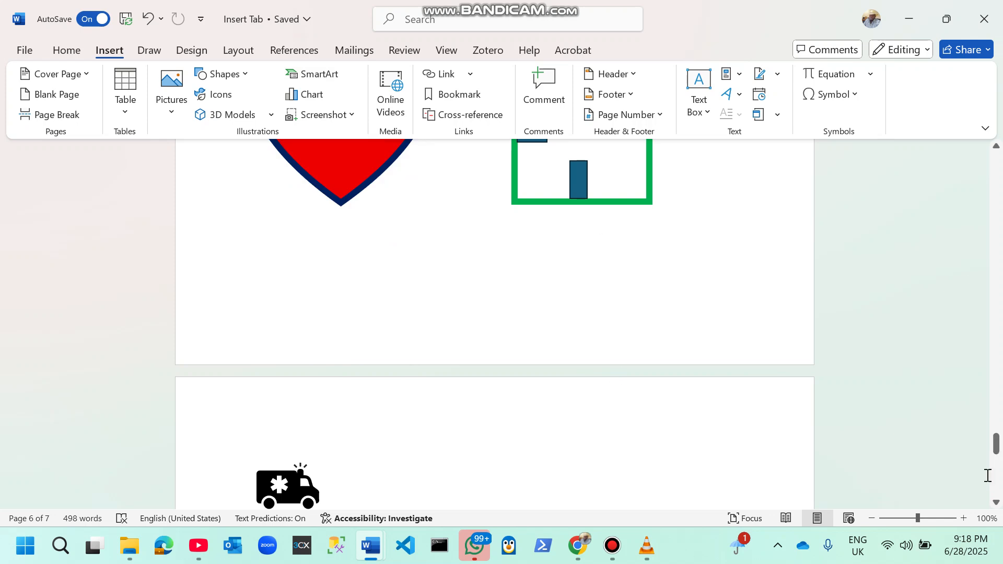
{"action": "left_click_drag", "start_coordinate": [1000, 457], "coordinate": [1000, 465]}
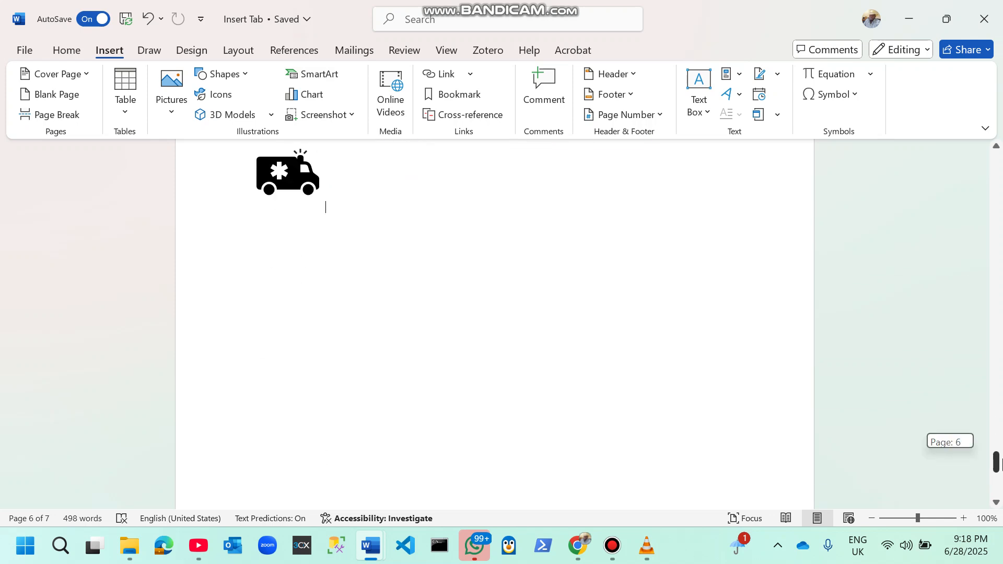
{"action": "left_click", "coordinate": [403, 409]}
{"action": "key", "text": "Return"}
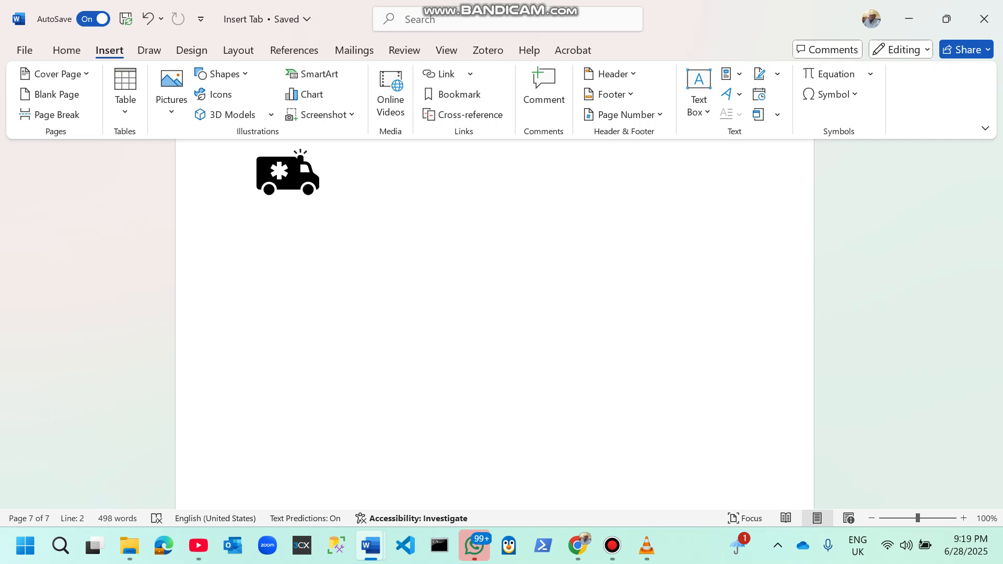
{"action": "left_click", "coordinate": [324, 73]}
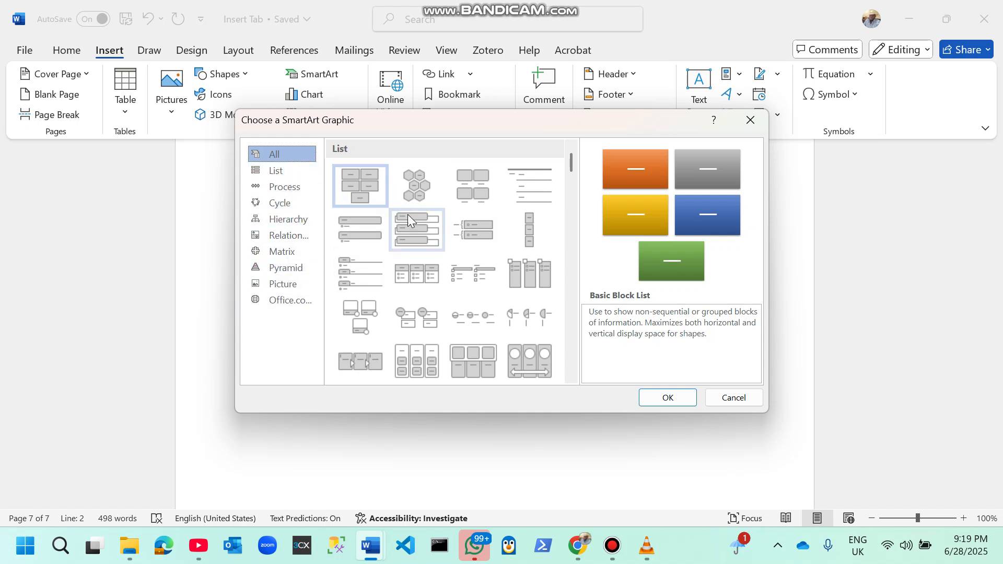
{"action": "left_click", "coordinate": [424, 238]}
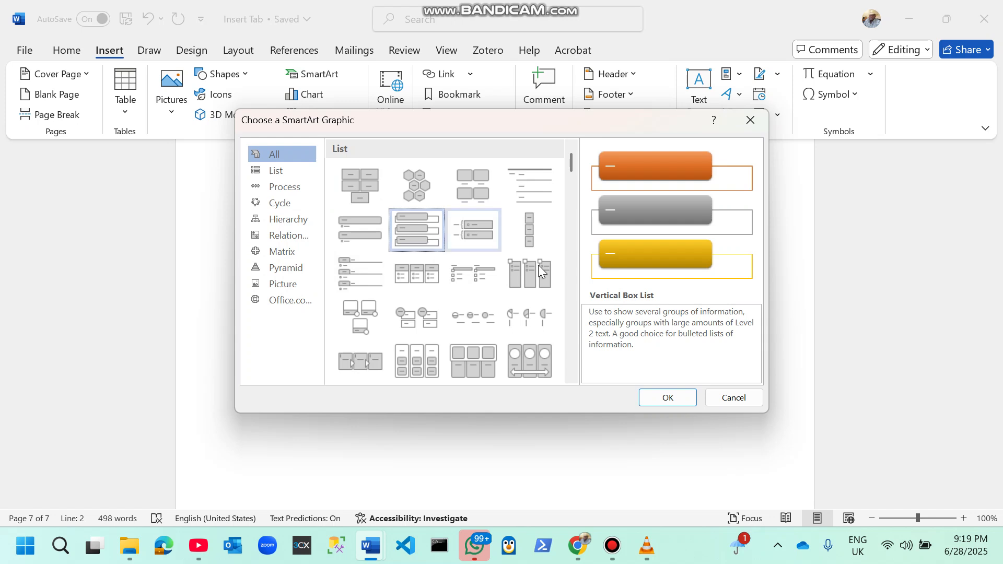
{"action": "left_click", "coordinate": [666, 399]}
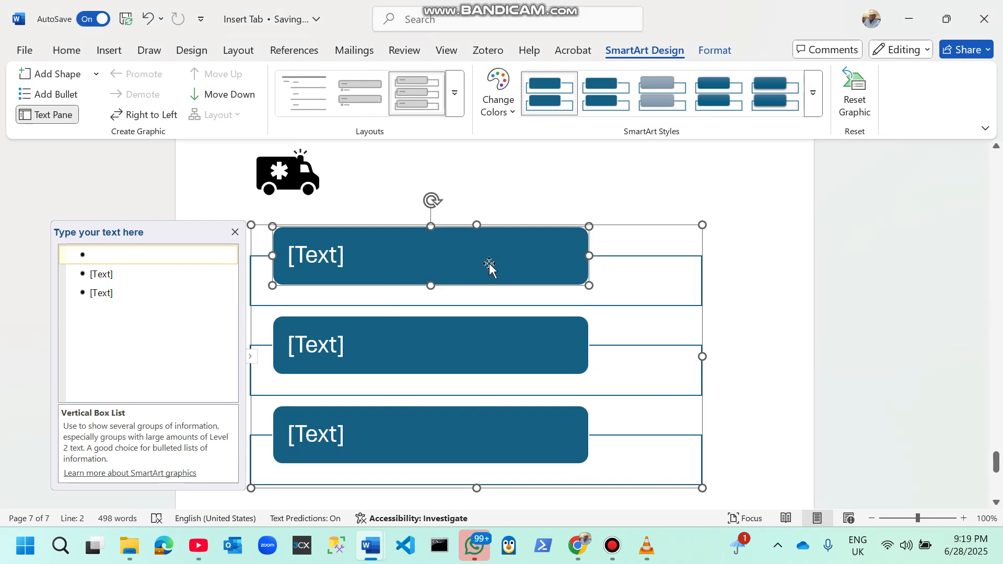
Step: Move the first SmartArt box down to the graphic's left edge, widen it almost to the frame's right side and adjust its height
{"action": "left_click_drag", "start_coordinate": [460, 230], "coordinate": [442, 258]}
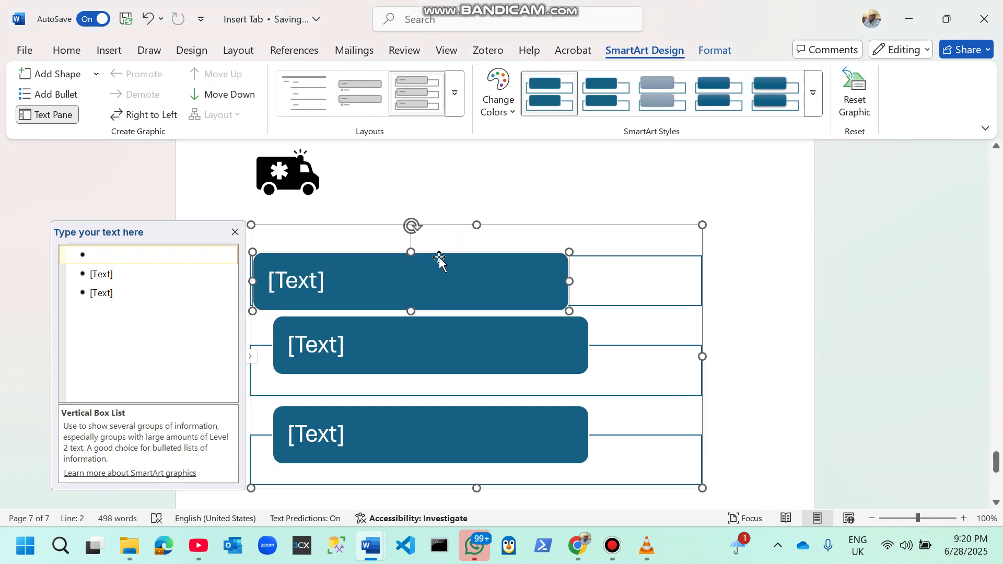
{"action": "left_click_drag", "start_coordinate": [564, 281], "coordinate": [711, 279]}
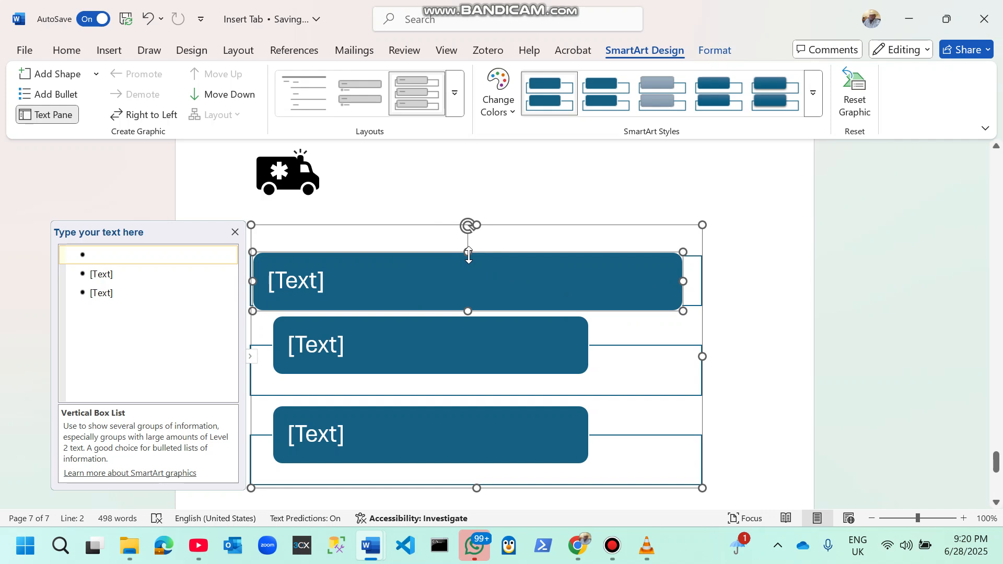
{"action": "left_click_drag", "start_coordinate": [469, 255], "coordinate": [468, 260]}
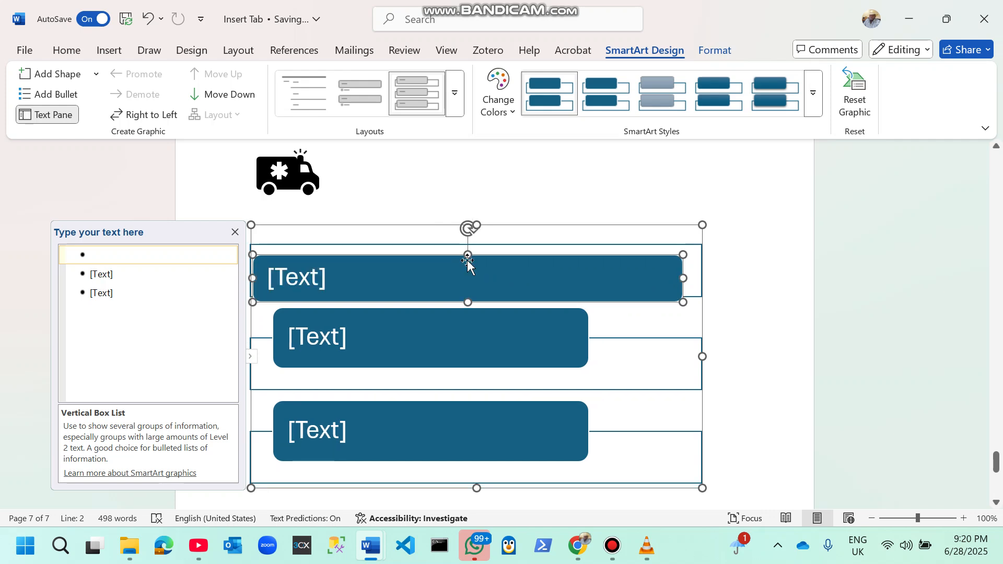
{"action": "left_click", "coordinate": [451, 338]}
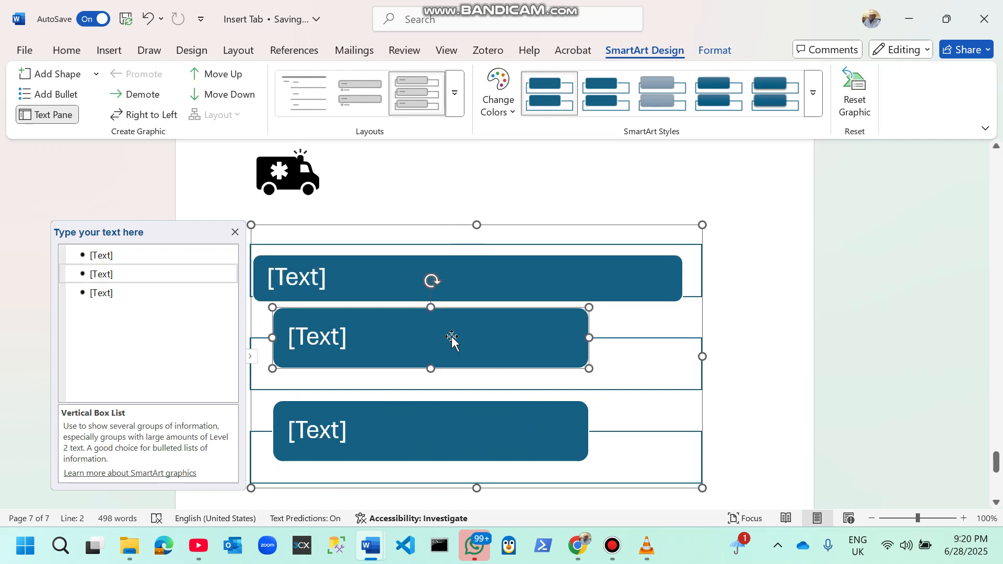
{"action": "left_click", "coordinate": [463, 278]}
{"action": "left_click_drag", "start_coordinate": [466, 251], "coordinate": [469, 244]}
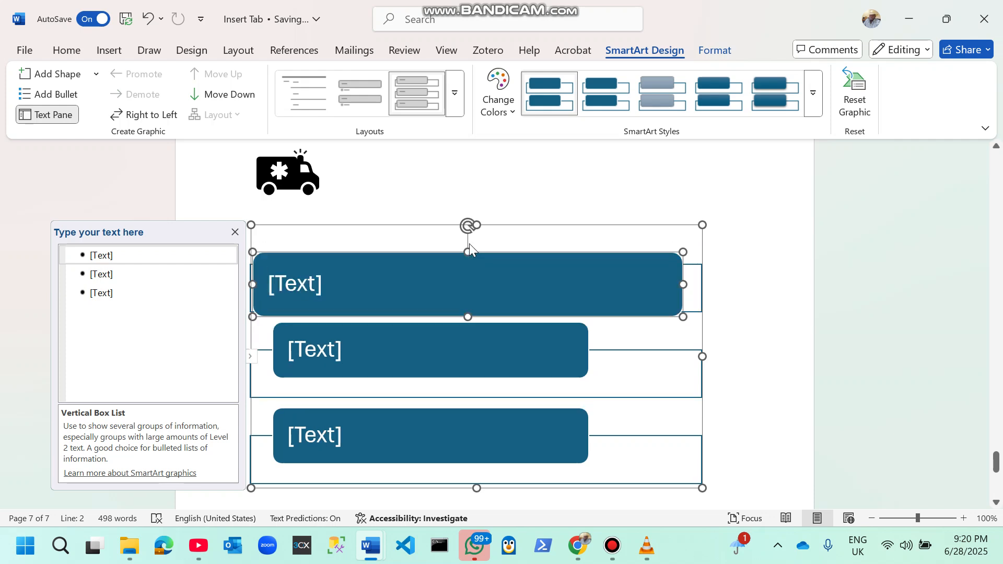
Step: Move the second SmartArt box lower and resize it to line up with the first box on both sides
{"action": "left_click", "coordinate": [516, 364]}
{"action": "left_click_drag", "start_coordinate": [465, 356], "coordinate": [464, 375]}
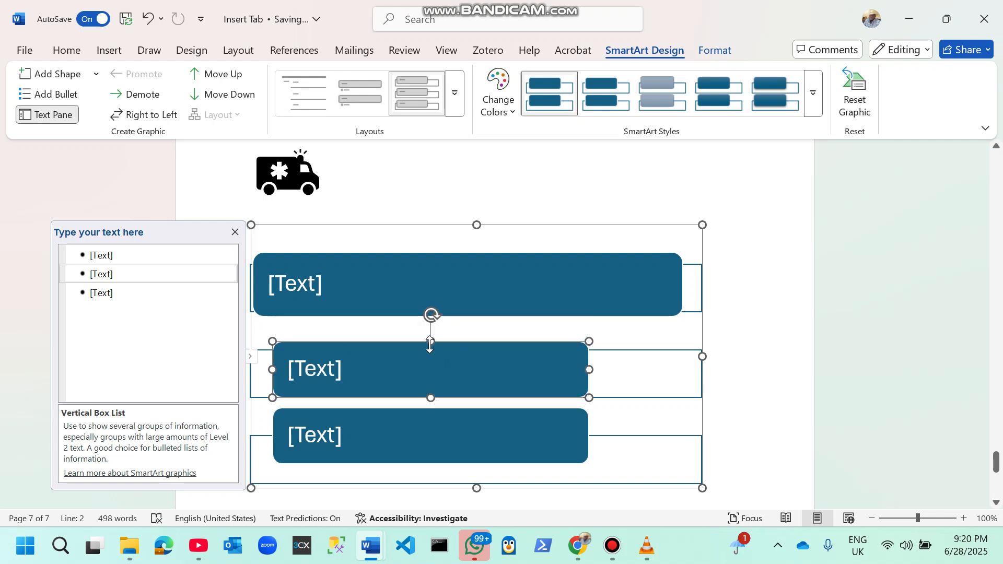
{"action": "left_click_drag", "start_coordinate": [592, 370], "coordinate": [704, 372]}
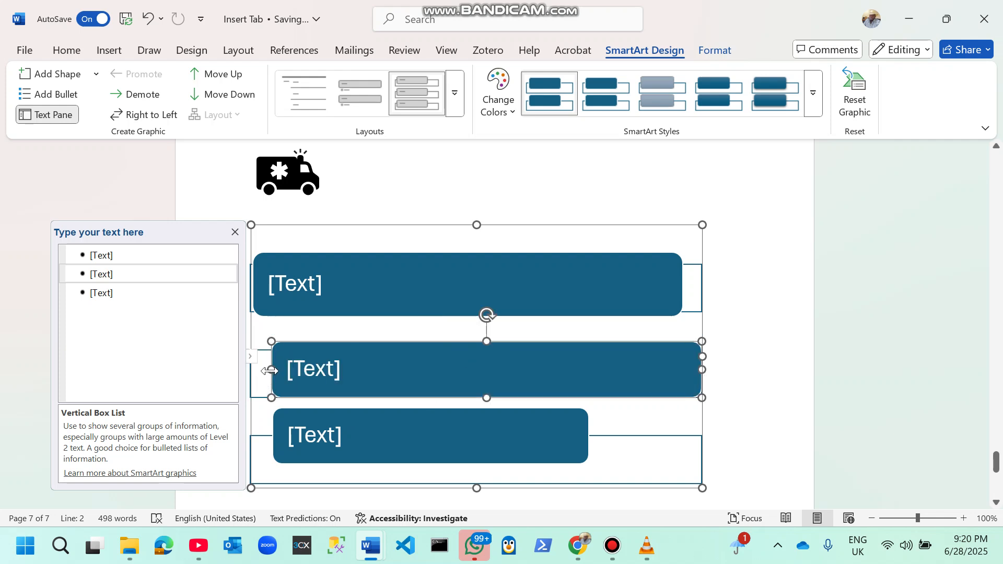
{"action": "mouse_move", "coordinate": [271, 370]}
{"action": "left_mouse_down"}
{"action": "mouse_move", "coordinate": [252, 373]}
{"action": "mouse_move", "coordinate": [280, 381]}
{"action": "mouse_move", "coordinate": [261, 381]}
{"action": "left_mouse_up"}
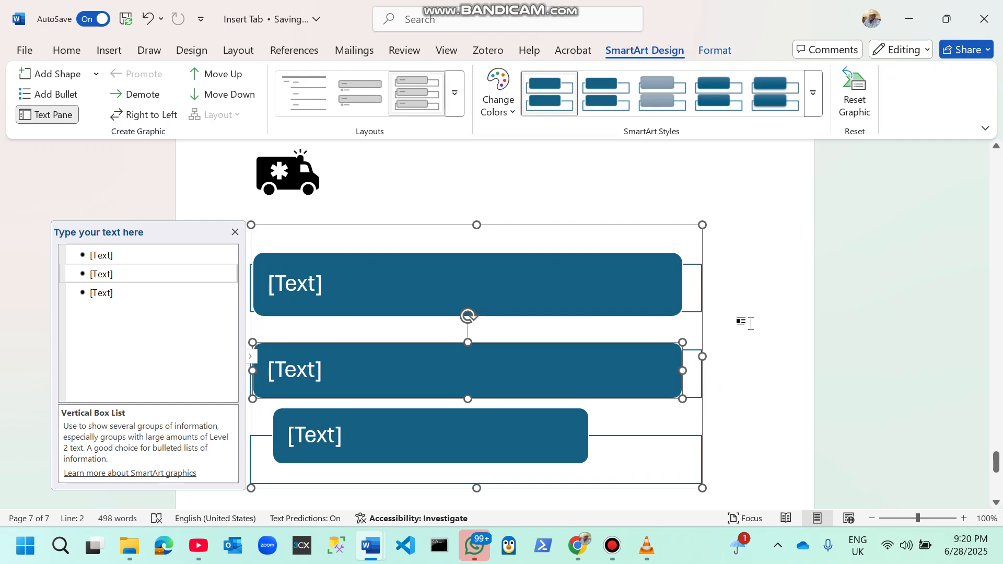
{"action": "left_click_drag", "start_coordinate": [685, 371], "coordinate": [702, 372]}
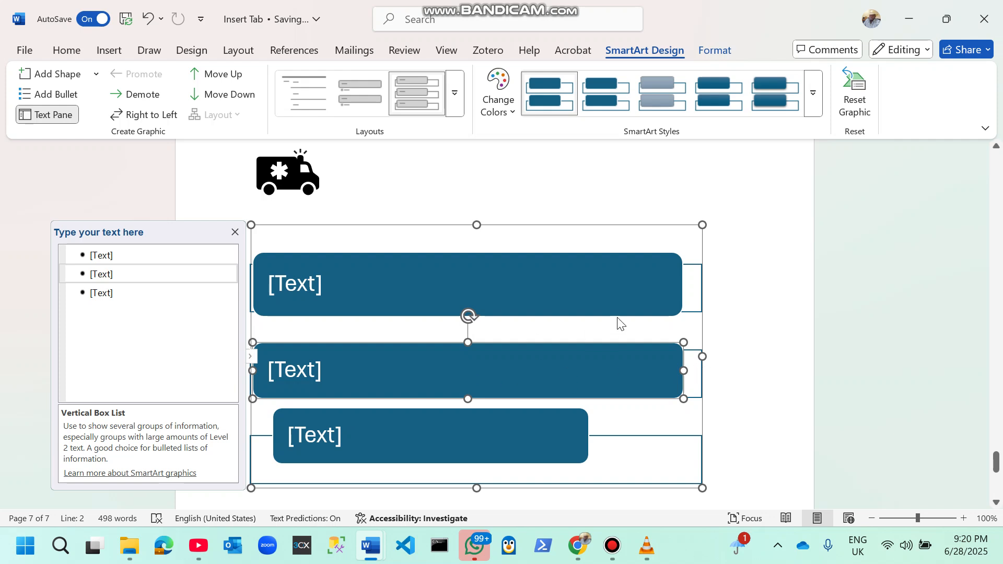
Step: Move the third SmartArt box to the bottom of the graphic and widen it to match the two boxes above
{"action": "left_click_drag", "start_coordinate": [463, 450], "coordinate": [447, 475]}
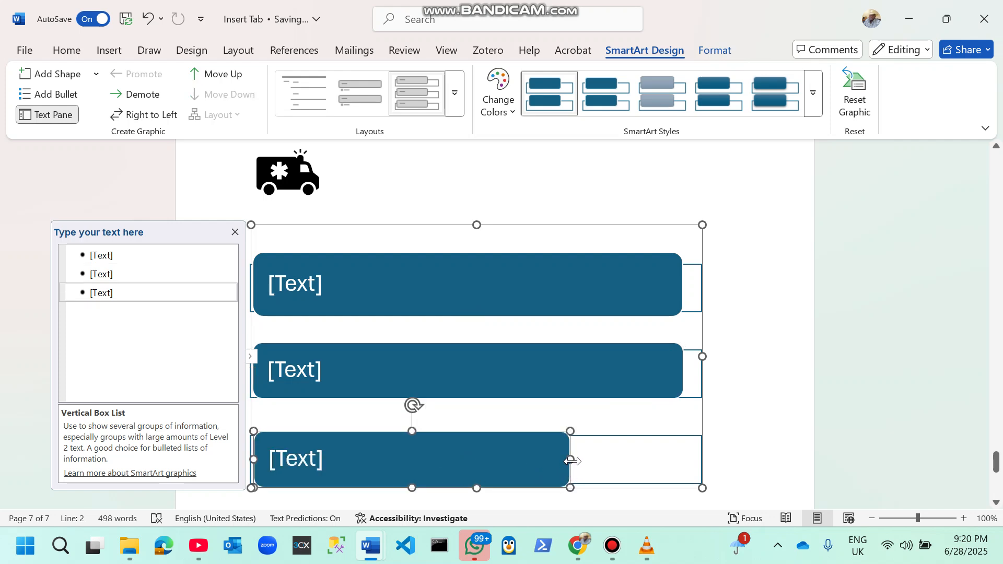
{"action": "left_click_drag", "start_coordinate": [571, 459], "coordinate": [696, 458]}
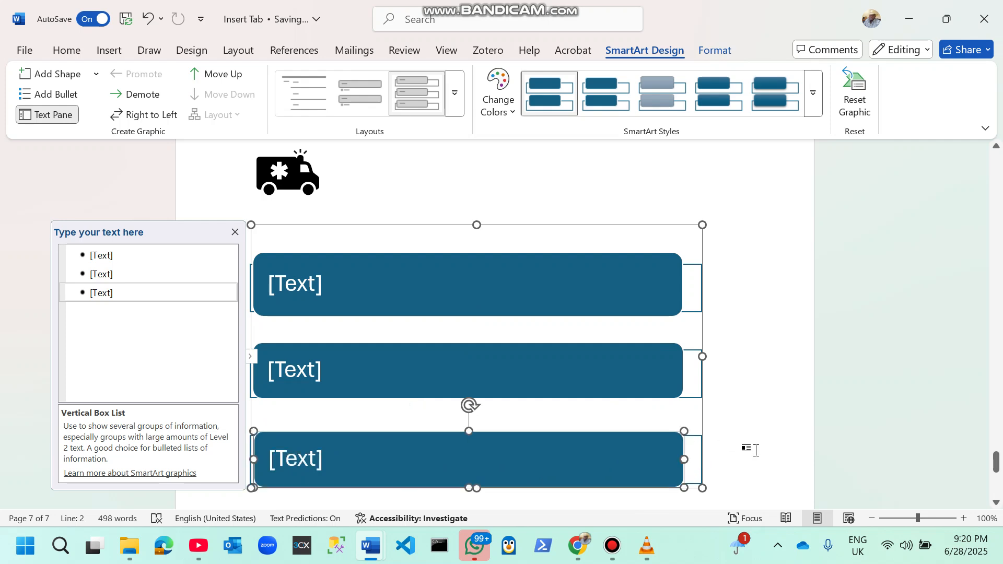
{"action": "left_click_drag", "start_coordinate": [682, 458], "coordinate": [718, 456]}
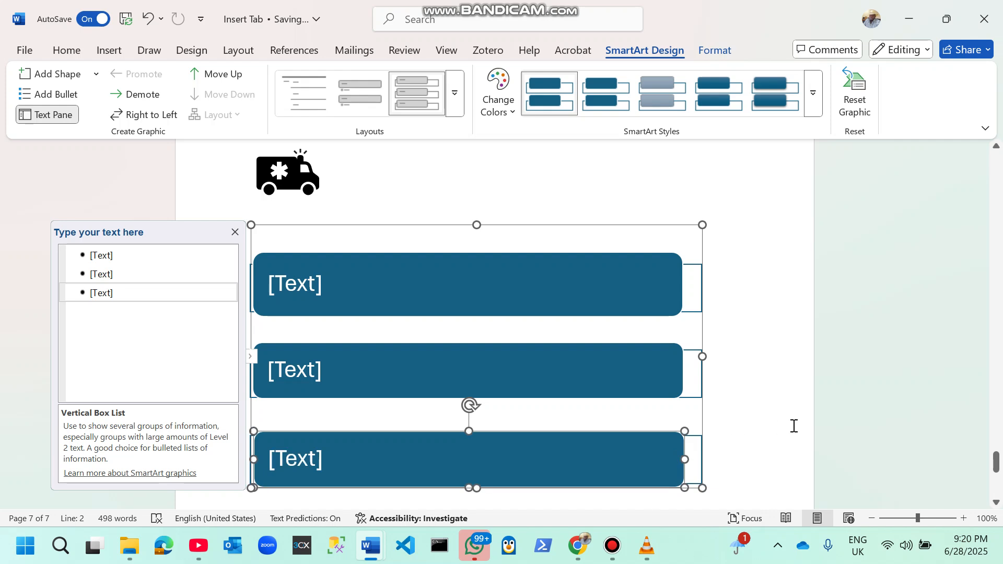
Step: Fill the first SmartArt box with the standard red colour
{"action": "left_click", "coordinate": [593, 287]}
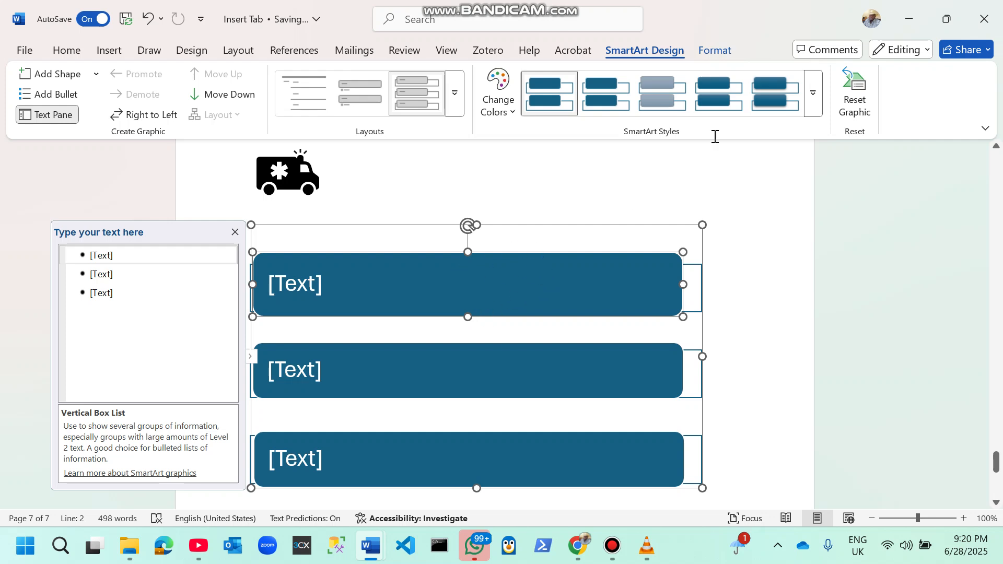
{"action": "left_click", "coordinate": [727, 50]}
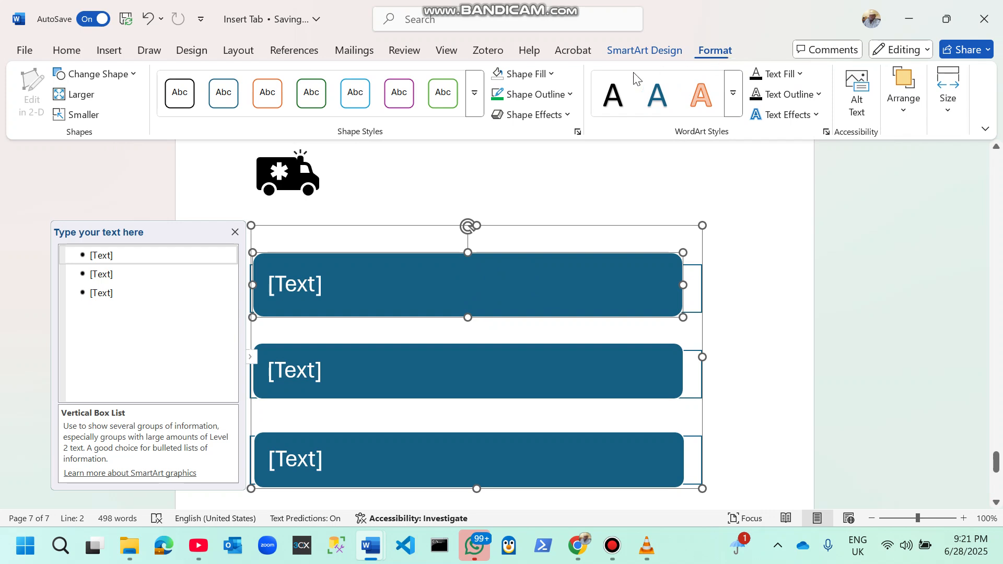
{"action": "left_click", "coordinate": [551, 78]}
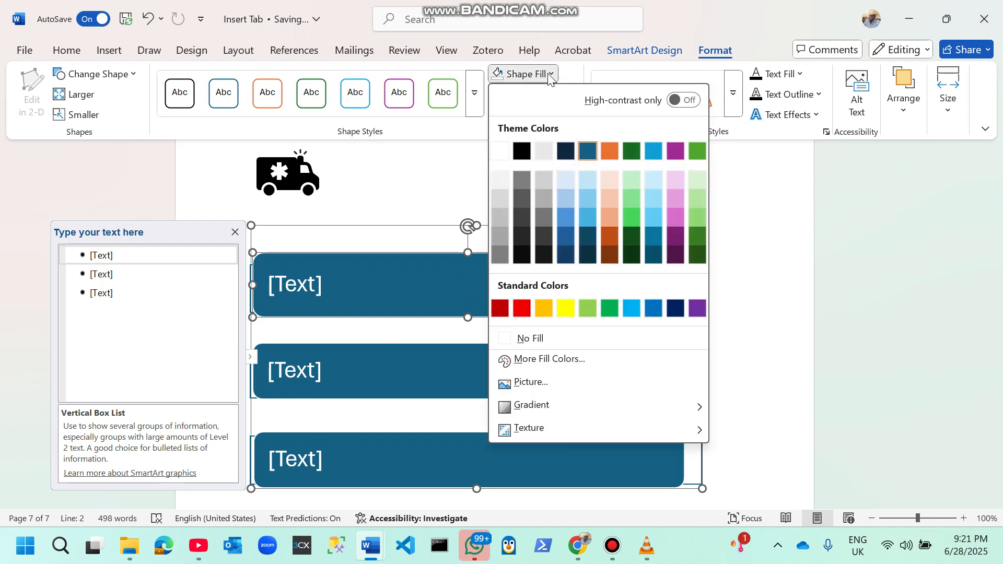
{"action": "left_click", "coordinate": [521, 308]}
Step: Fill the third SmartArt box with the standard green colour
{"action": "left_click", "coordinate": [516, 385]}
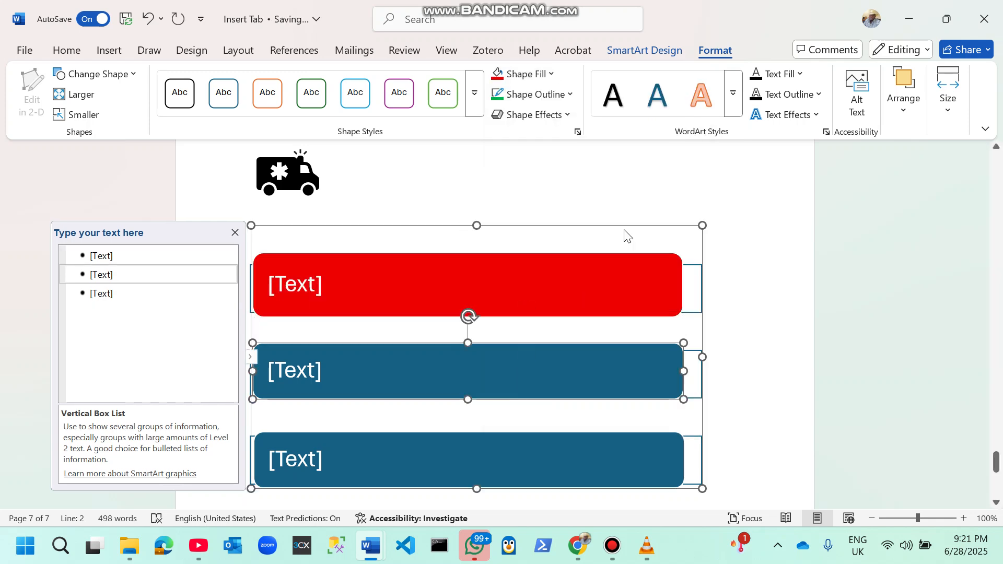
{"action": "left_click", "coordinate": [528, 474]}
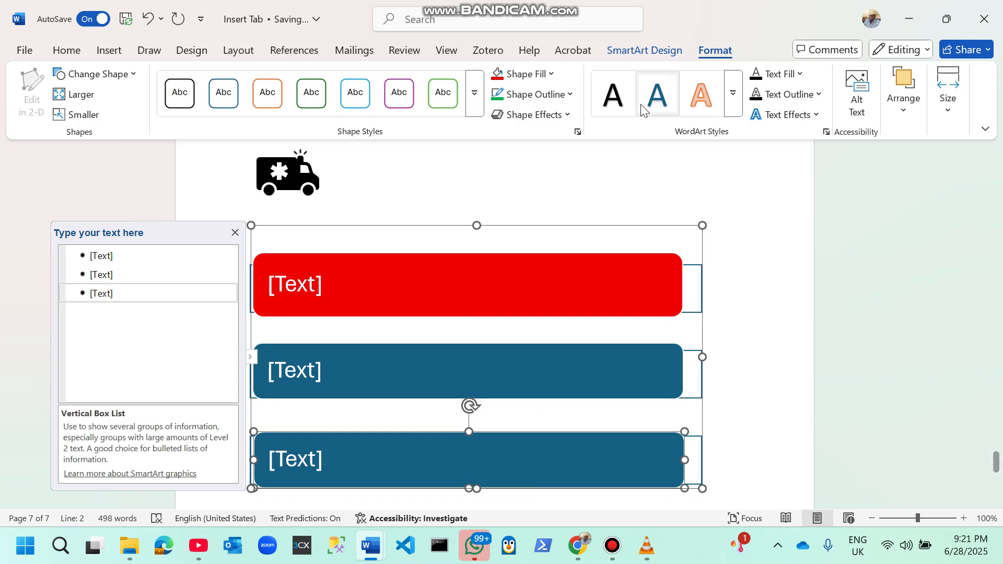
{"action": "left_click", "coordinate": [539, 74]}
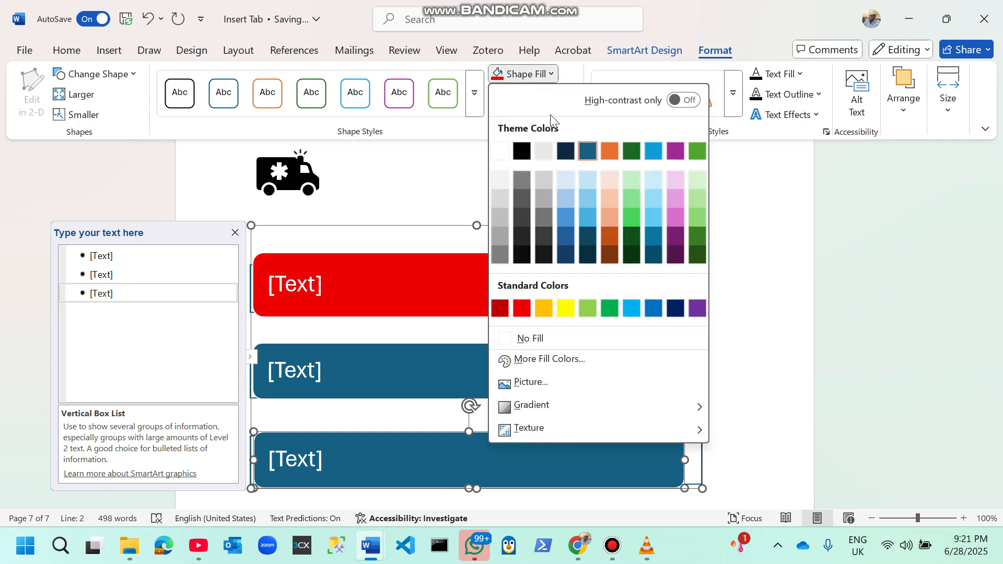
{"action": "left_click", "coordinate": [610, 308]}
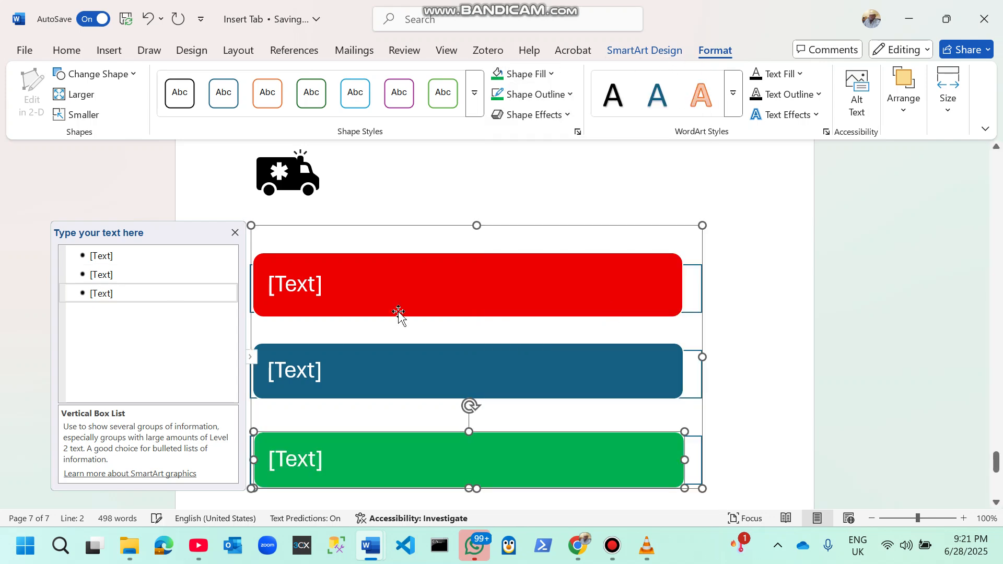
Step: Label the three SmartArt boxes G, M and B from first to last
{"action": "left_click", "coordinate": [317, 283]}
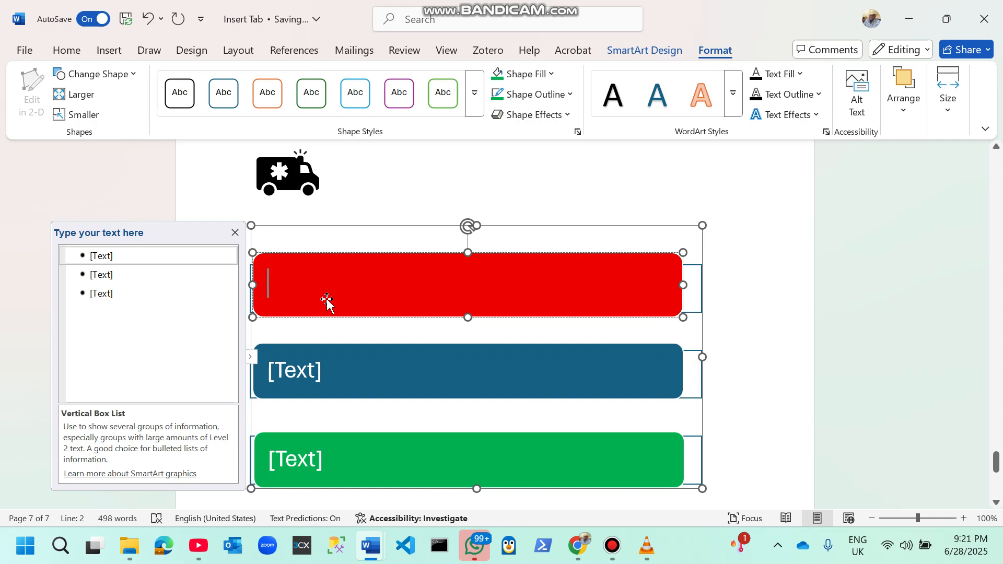
{"action": "key", "text": "Caps_Lock"}
{"action": "type", "text": "G"}
{"action": "left_click", "coordinate": [320, 380]}
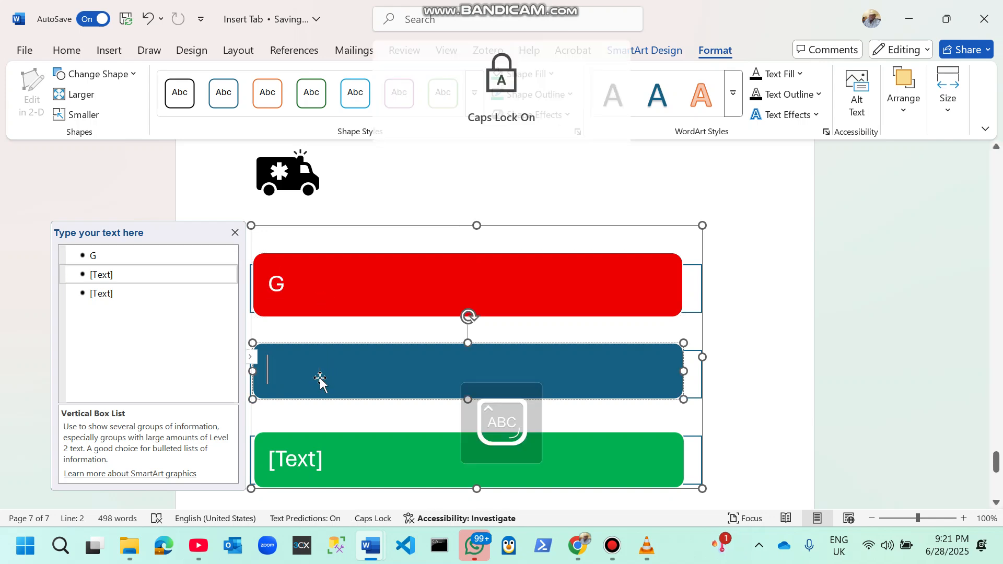
{"action": "type", "text": "M"}
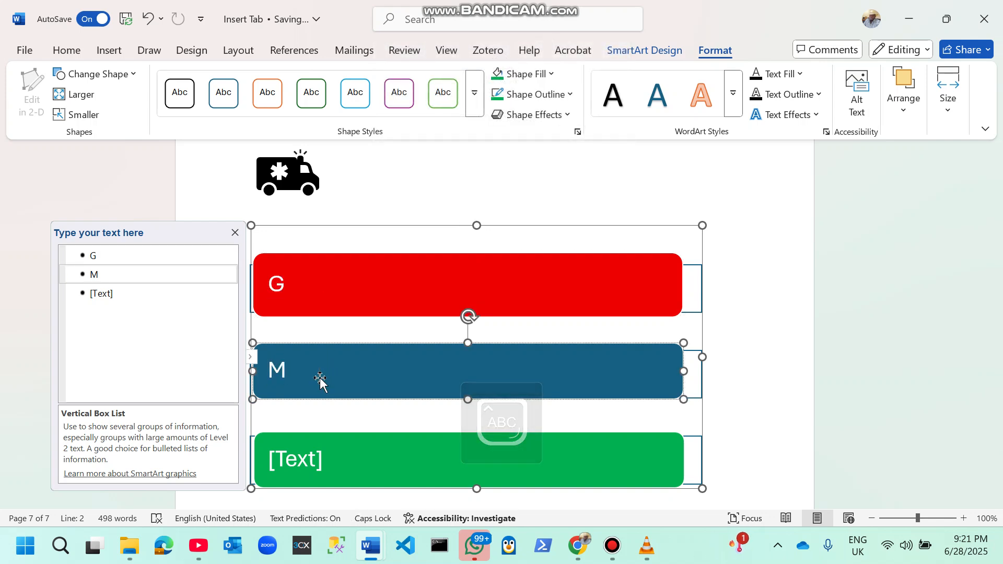
{"action": "left_click", "coordinate": [316, 456]}
{"action": "type", "text": "B"}
Step: Close the SmartArt text pane and deselect the graphic
{"action": "left_click", "coordinate": [687, 283]}
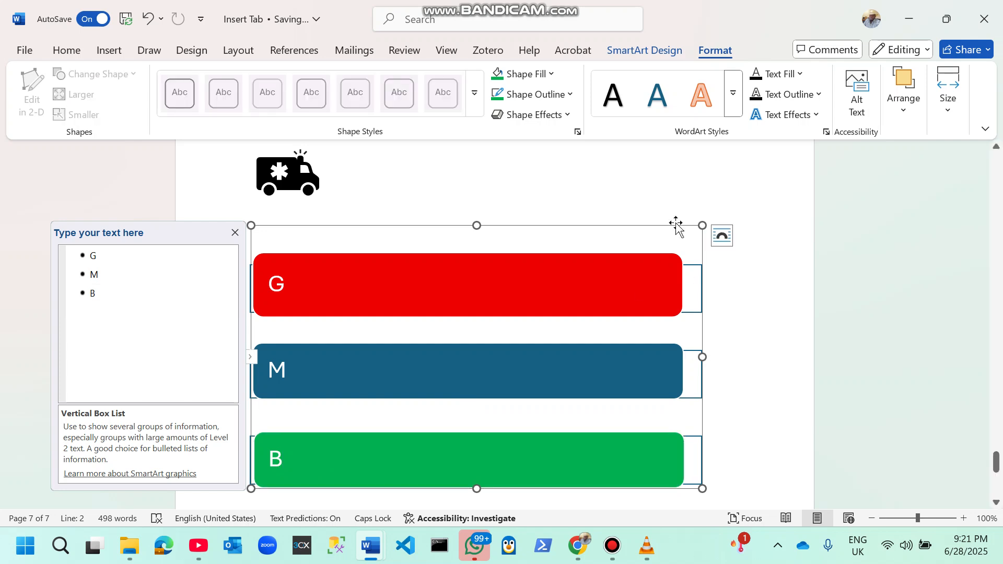
{"action": "left_click", "coordinate": [236, 233]}
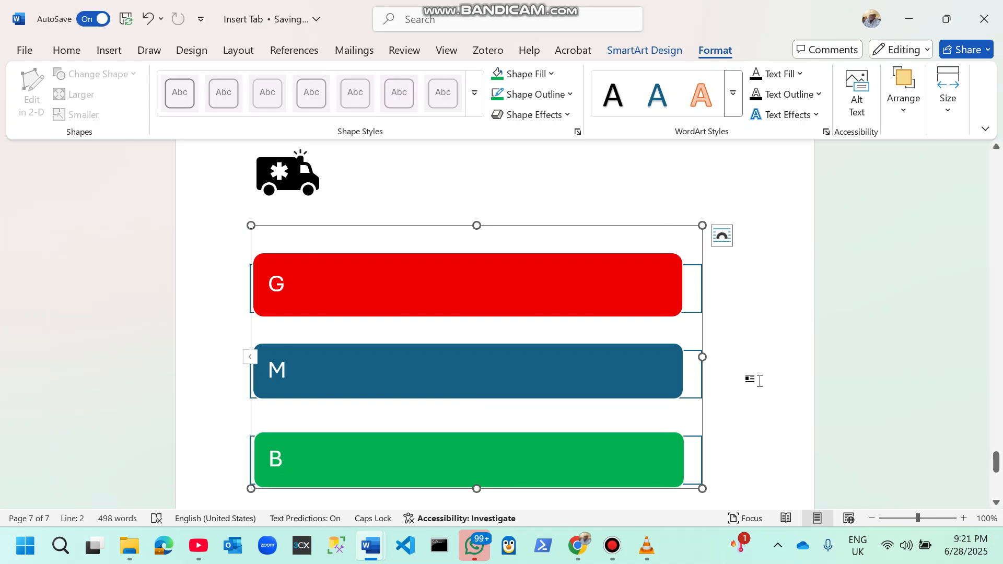
{"action": "left_click", "coordinate": [779, 369]}
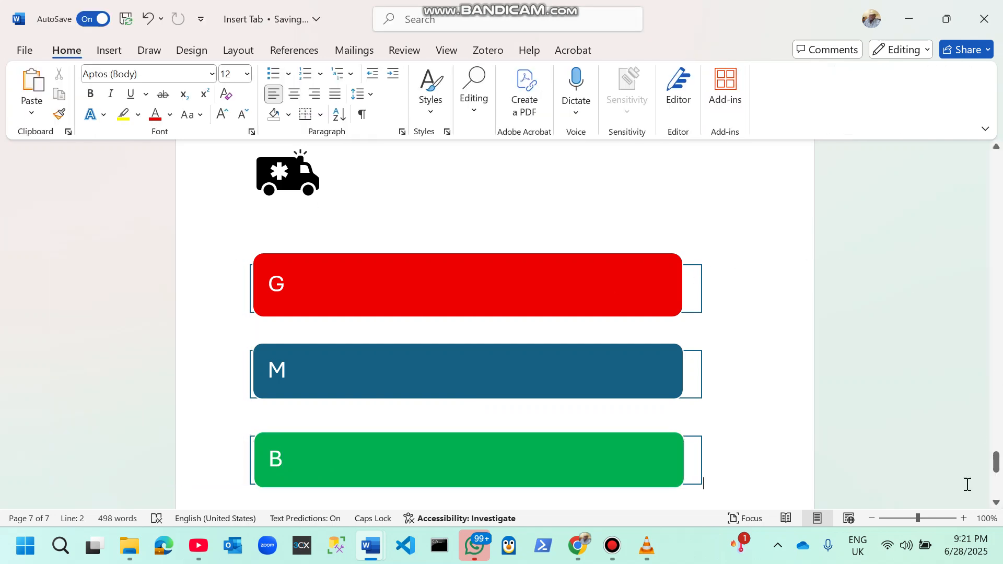
Step: Open the SmartArt graphic chooser and examine its layout categories, including Cycle, Hierarchy, Pyramid, Picture, Matrix and List, ending with all layouts
{"action": "mouse_move", "coordinate": [996, 463]}
{"action": "left_mouse_down"}
{"action": "mouse_move", "coordinate": [999, 475]}
{"action": "mouse_move", "coordinate": [999, 454]}
{"action": "mouse_move", "coordinate": [1000, 473]}
{"action": "left_mouse_up"}
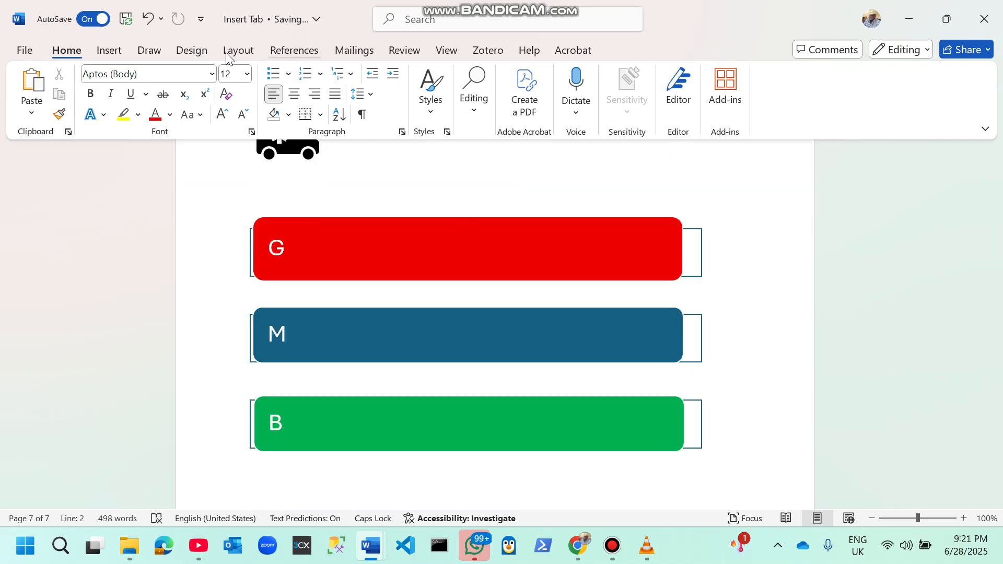
{"action": "left_click", "coordinate": [119, 55]}
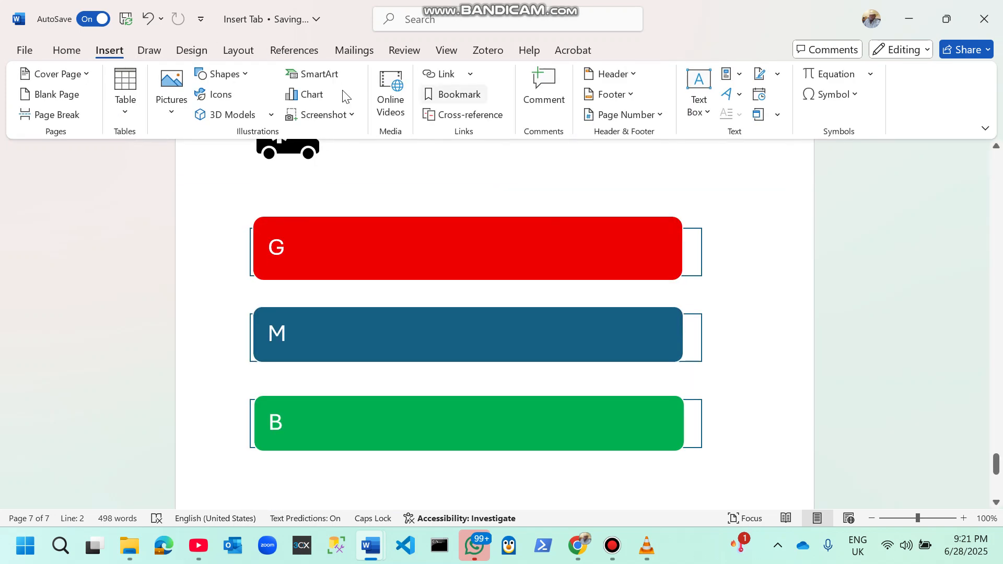
{"action": "left_click", "coordinate": [308, 79]}
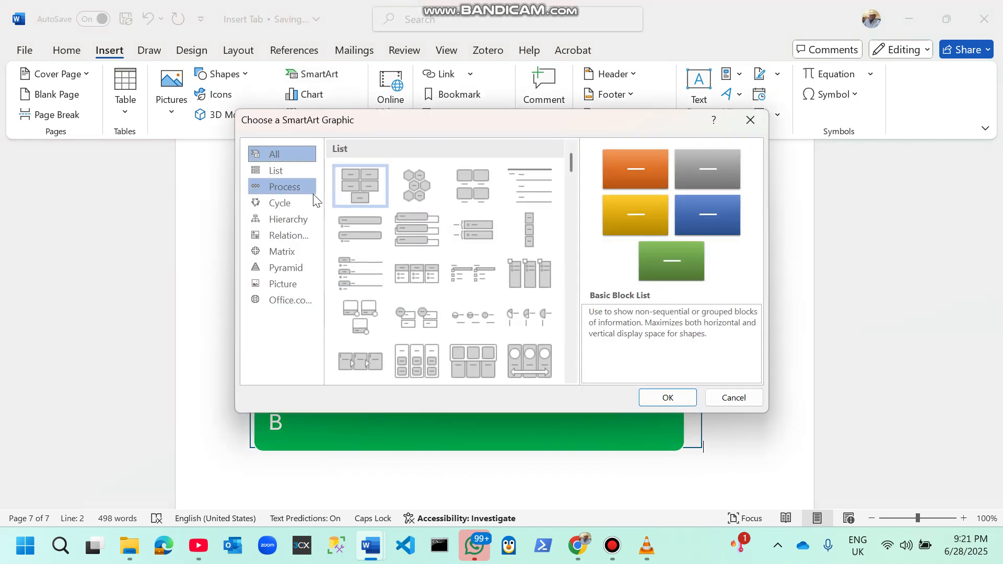
{"action": "left_click", "coordinate": [275, 187]}
{"action": "left_click", "coordinate": [283, 201]}
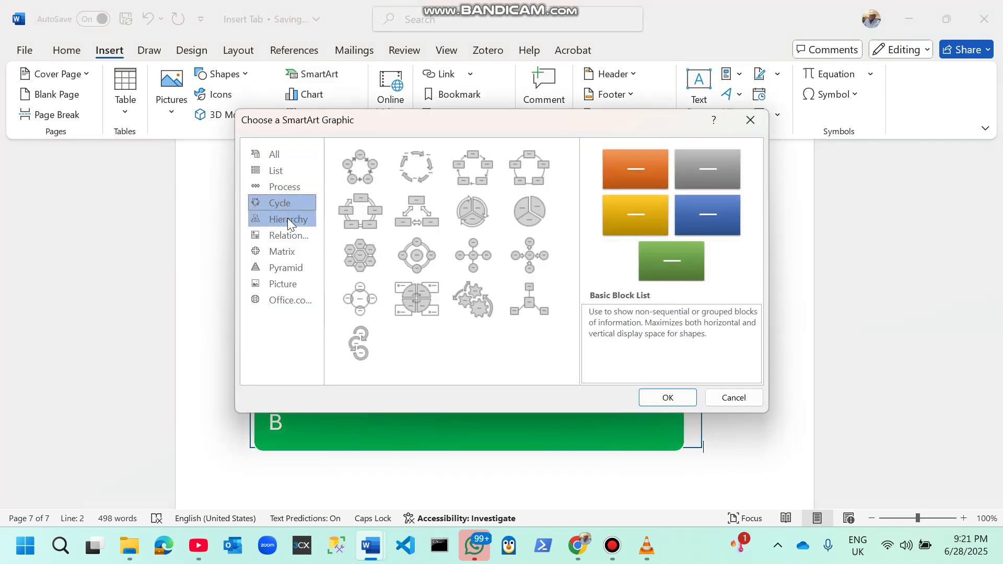
{"action": "left_click", "coordinate": [287, 218]}
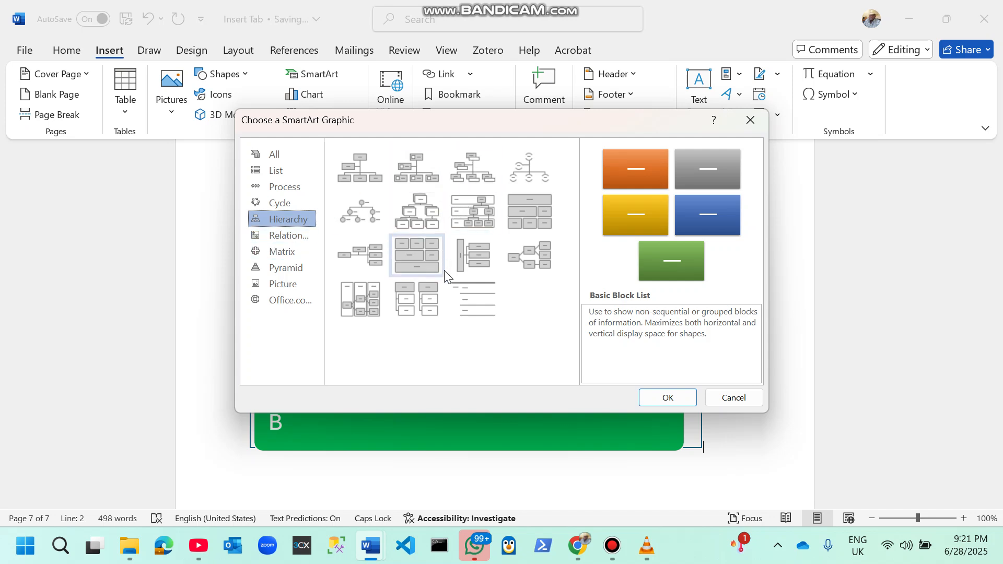
{"action": "left_click", "coordinate": [277, 264]}
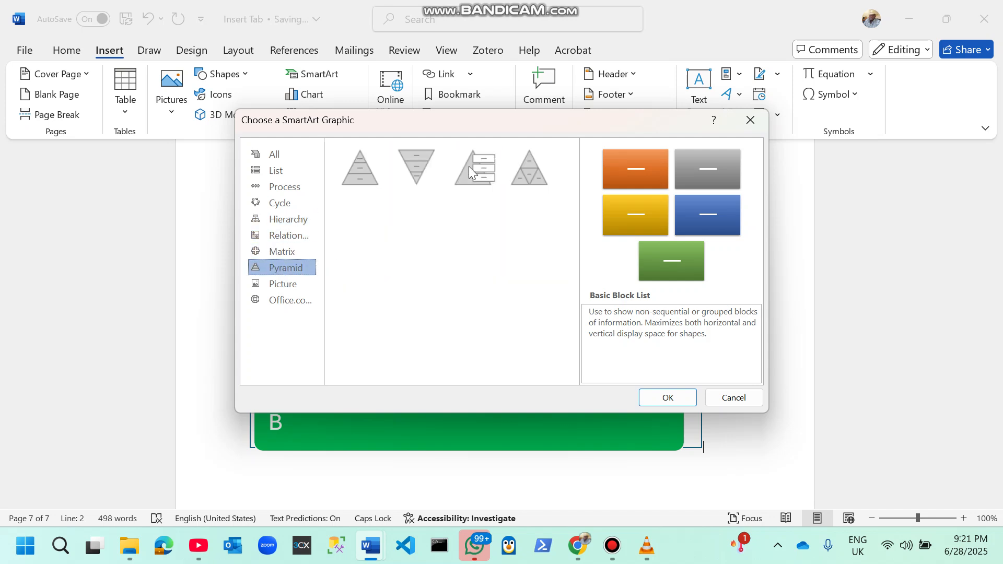
{"action": "left_click", "coordinate": [277, 288]}
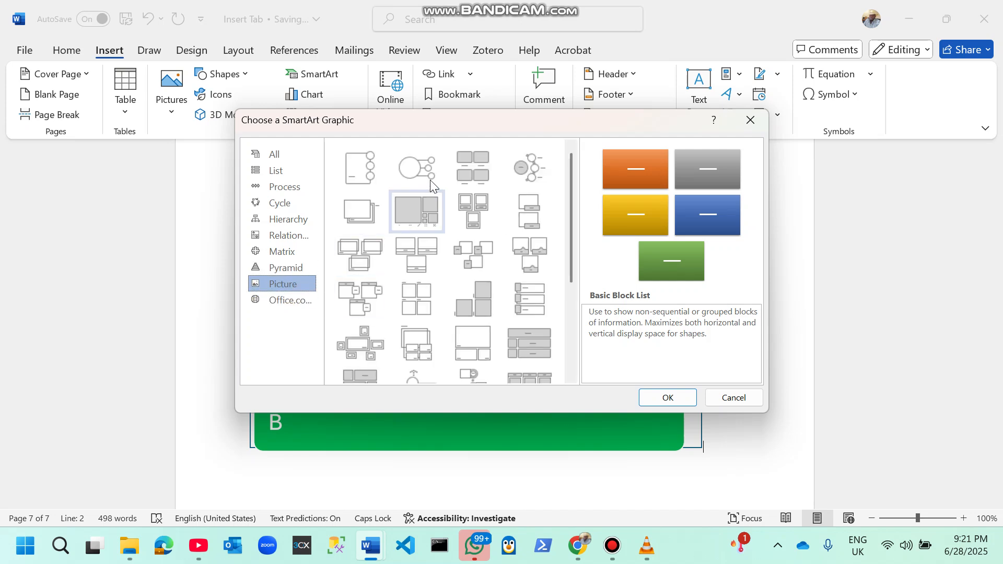
{"action": "left_click", "coordinate": [289, 253]}
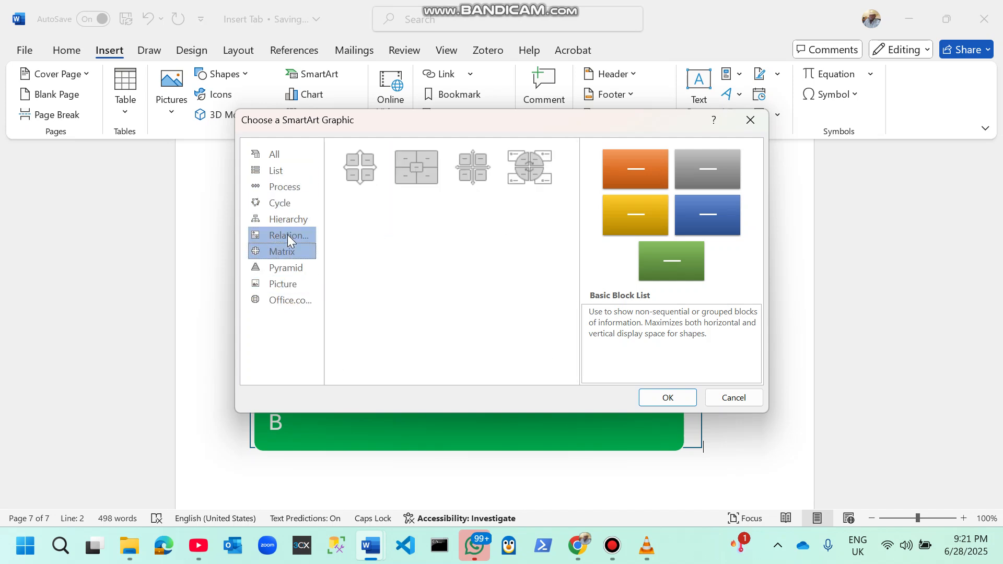
{"action": "left_click", "coordinate": [289, 235]}
{"action": "left_click", "coordinate": [287, 221]}
{"action": "left_click", "coordinate": [284, 205]}
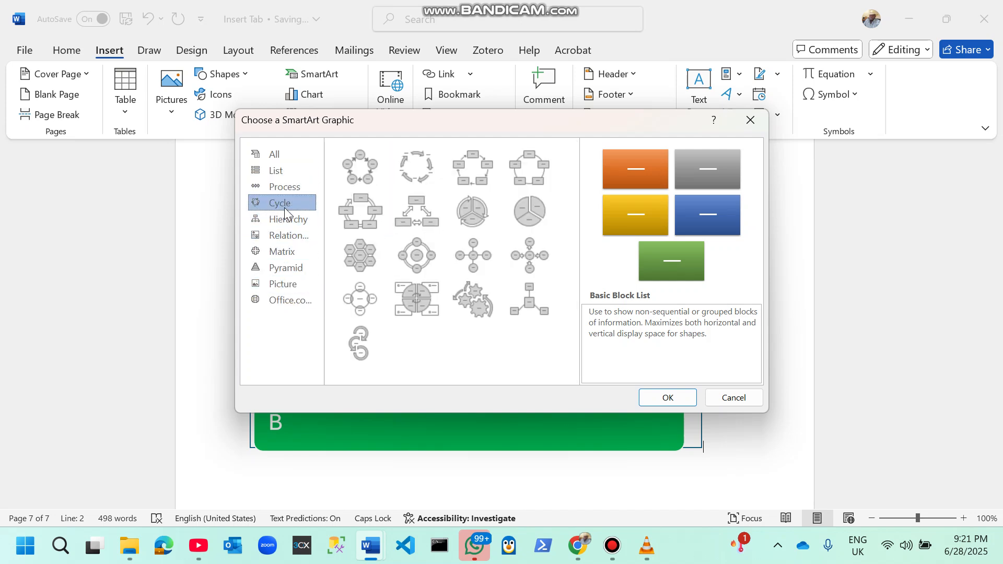
{"action": "left_click", "coordinate": [283, 187]}
{"action": "left_click", "coordinate": [280, 171]}
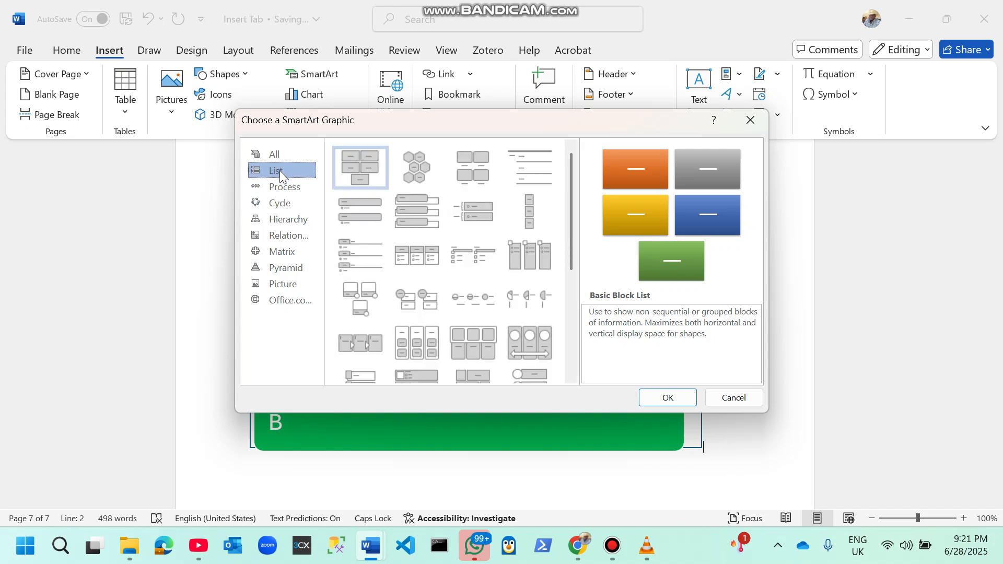
{"action": "left_click", "coordinate": [274, 157]}
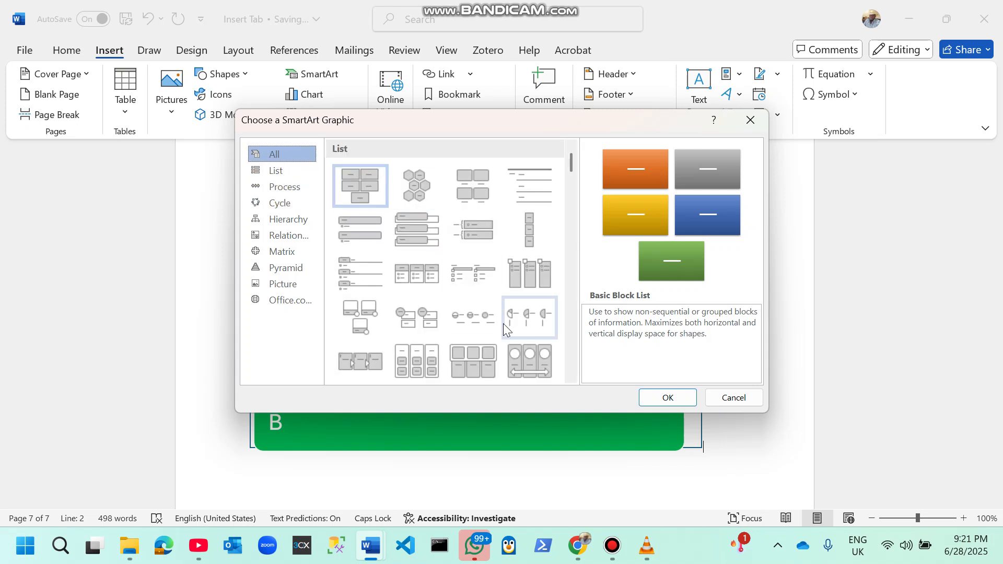
Step: Insert a Nondirectional Cycle SmartArt graphic below the green box
{"action": "left_click_drag", "start_coordinate": [572, 164], "coordinate": [592, 245]}
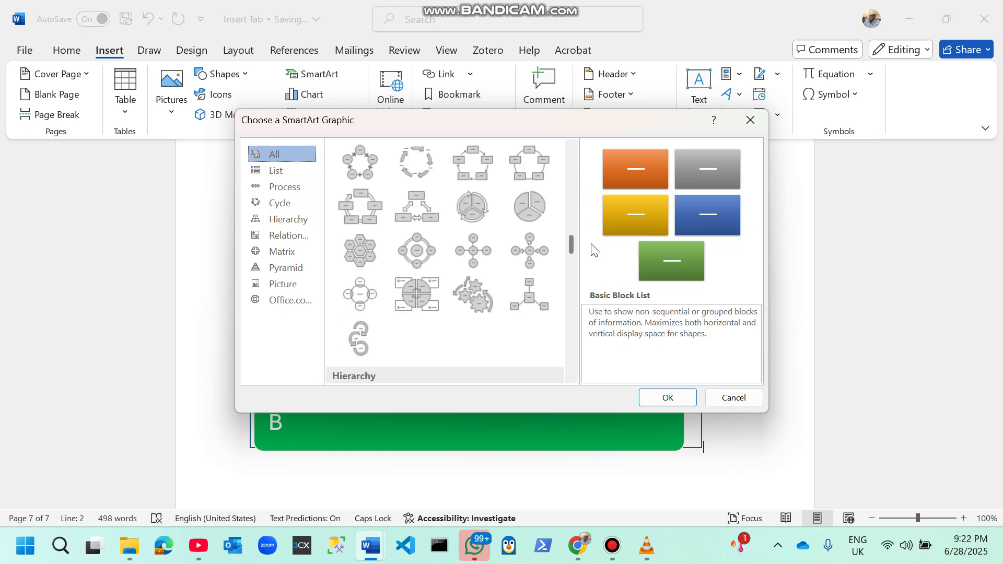
{"action": "left_click", "coordinate": [528, 172]}
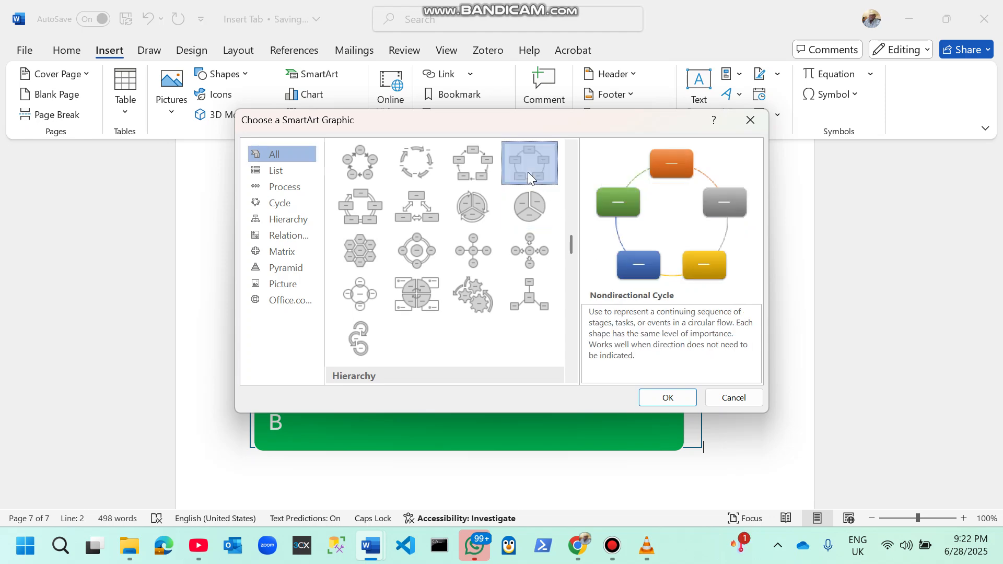
{"action": "left_click", "coordinate": [666, 396]}
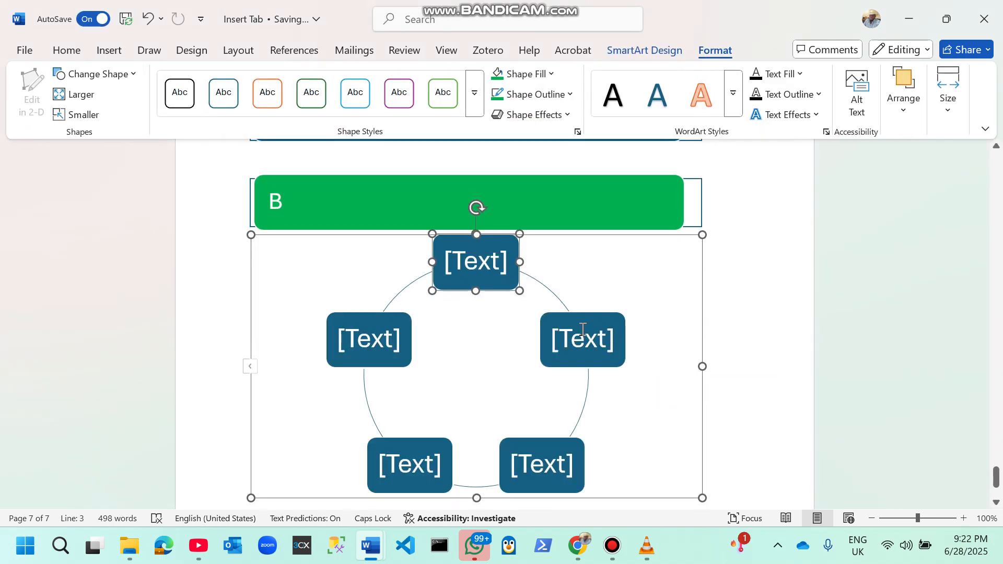
Step: Reposition the cycle's upper-right text box slightly lower and farther outward, leaving its text placeholder empty
{"action": "left_click_drag", "start_coordinate": [584, 315], "coordinate": [700, 281]}
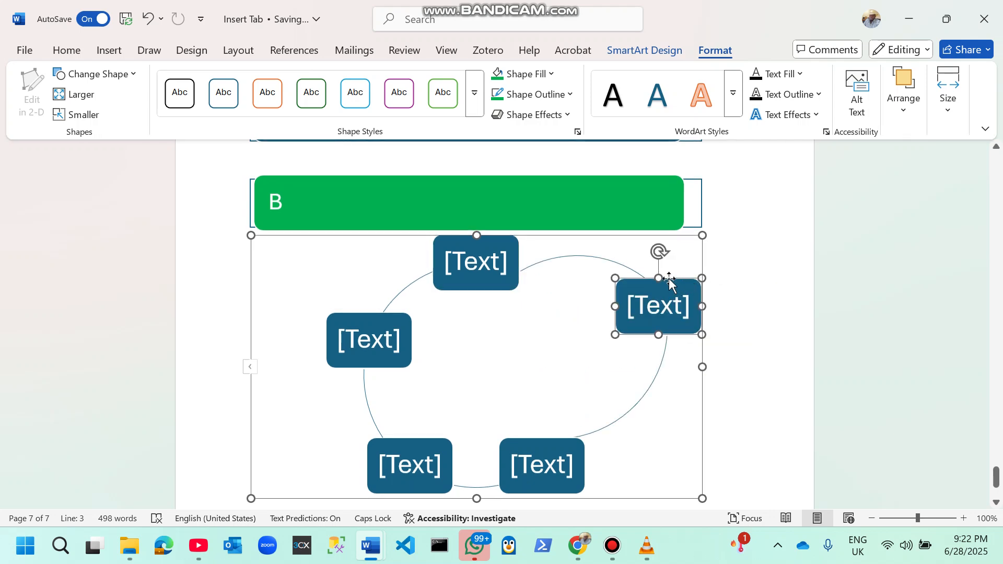
{"action": "left_click_drag", "start_coordinate": [672, 286], "coordinate": [718, 360]}
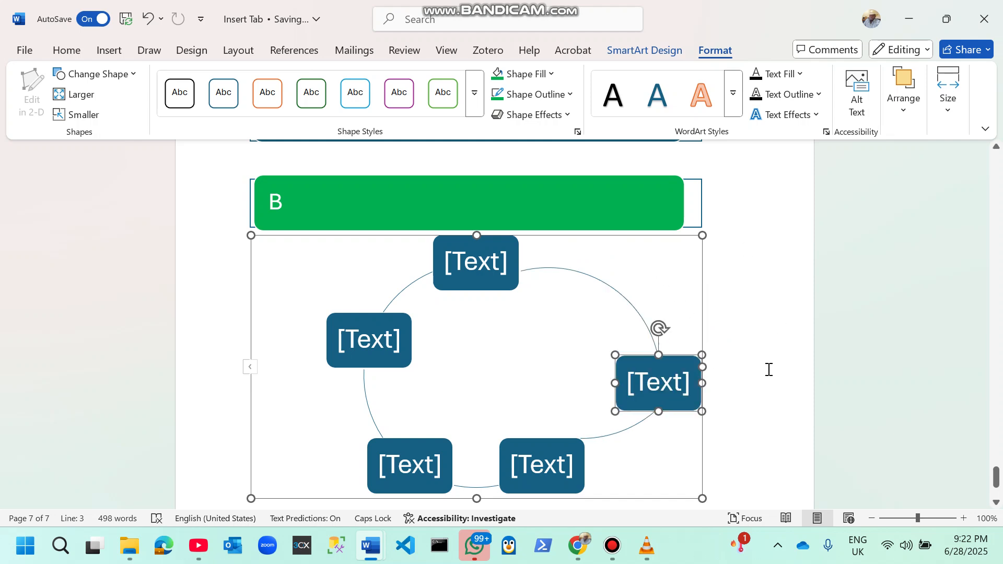
{"action": "left_click_drag", "start_coordinate": [674, 361], "coordinate": [610, 343]}
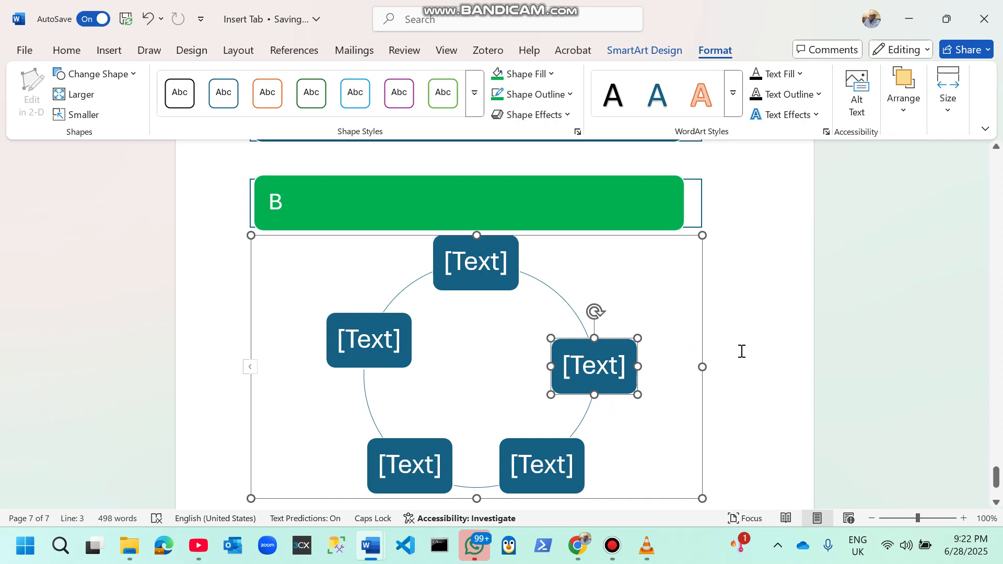
{"action": "left_click", "coordinate": [816, 387]}
{"action": "left_click", "coordinate": [575, 366]}
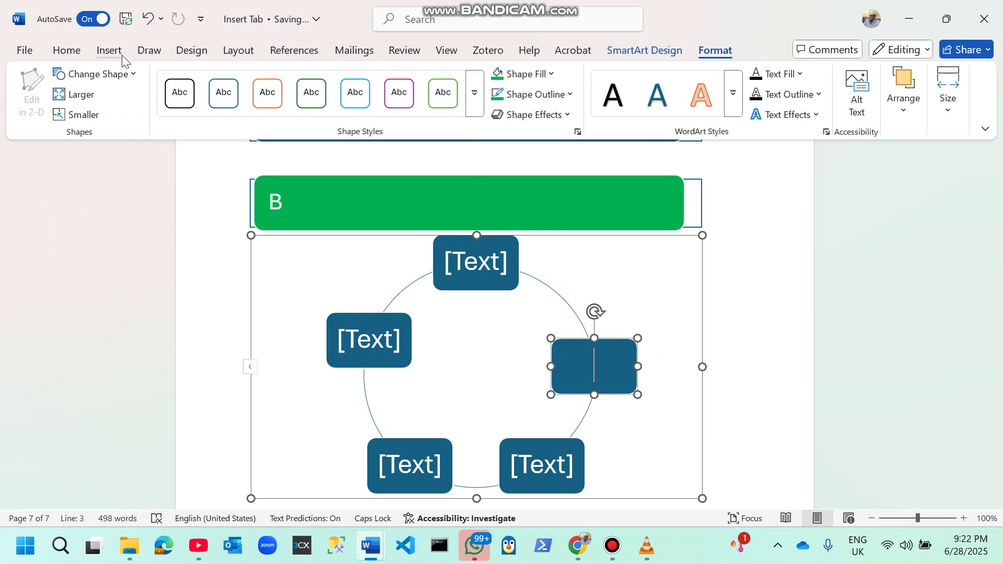
{"action": "left_click", "coordinate": [519, 329]}
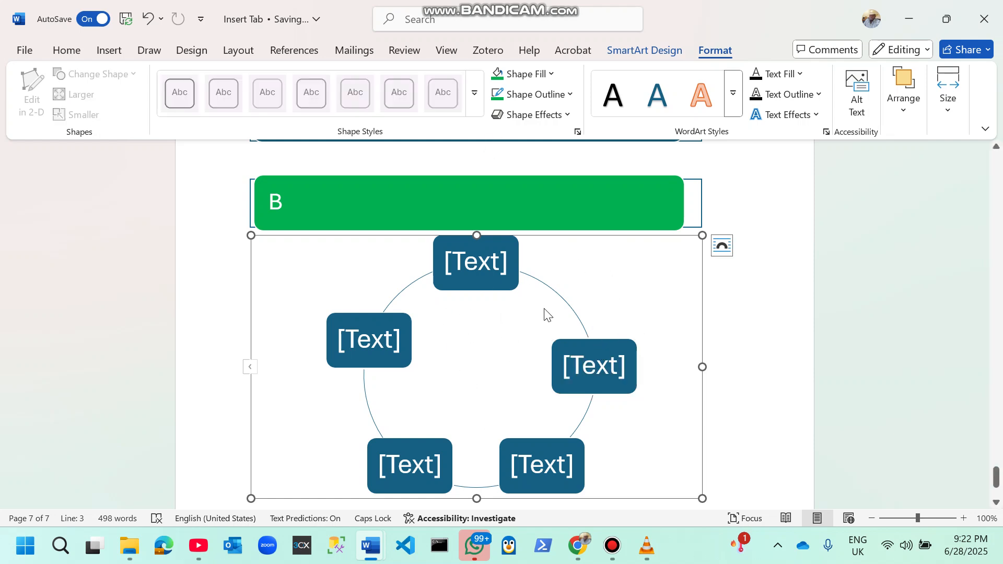
{"action": "left_click", "coordinate": [637, 49]}
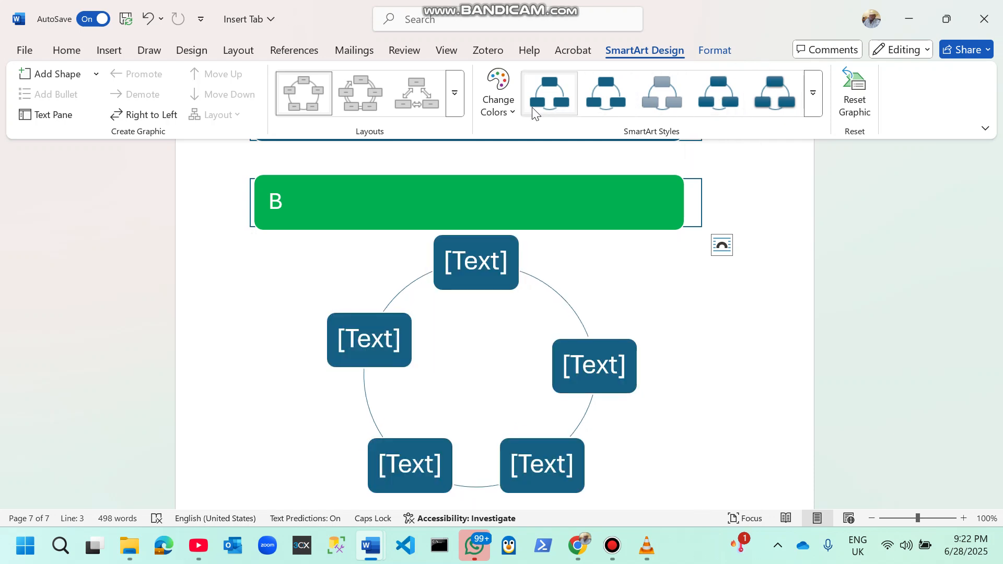
{"action": "left_click", "coordinate": [703, 57]}
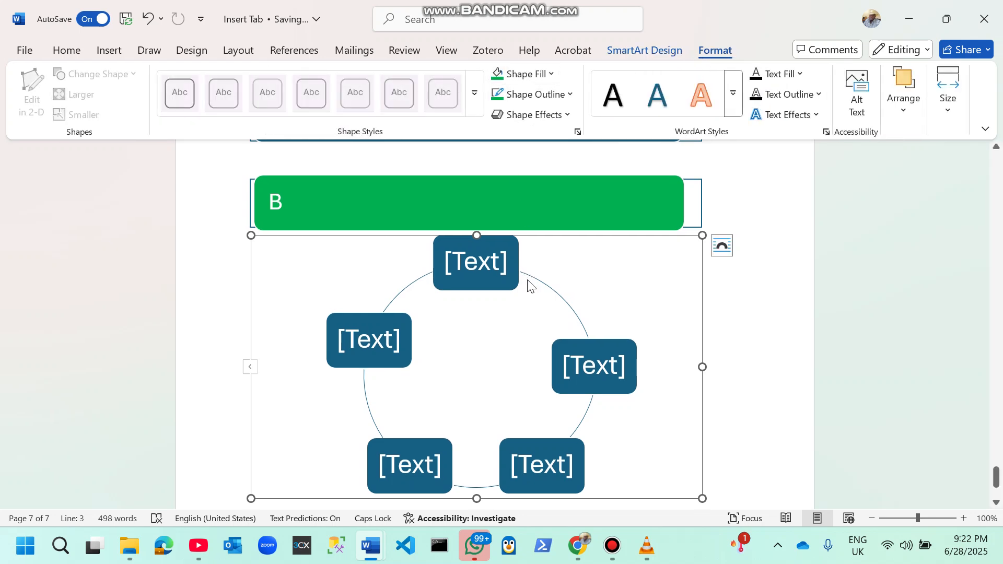